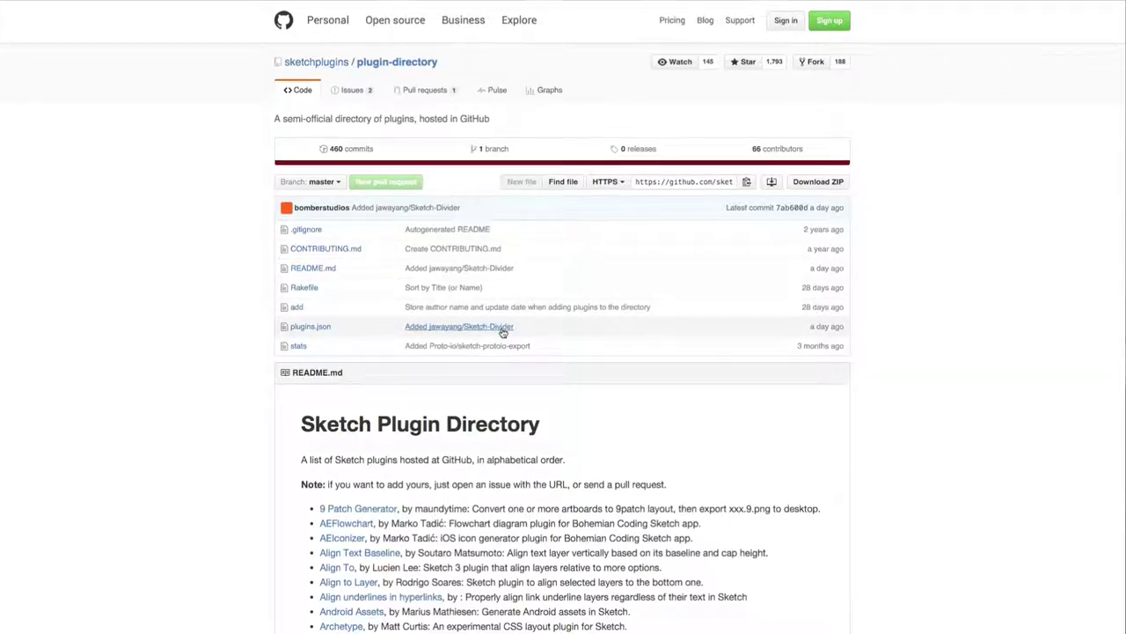
scroll(502, 330, down, 5)
scroll(502, 332, down, 3)
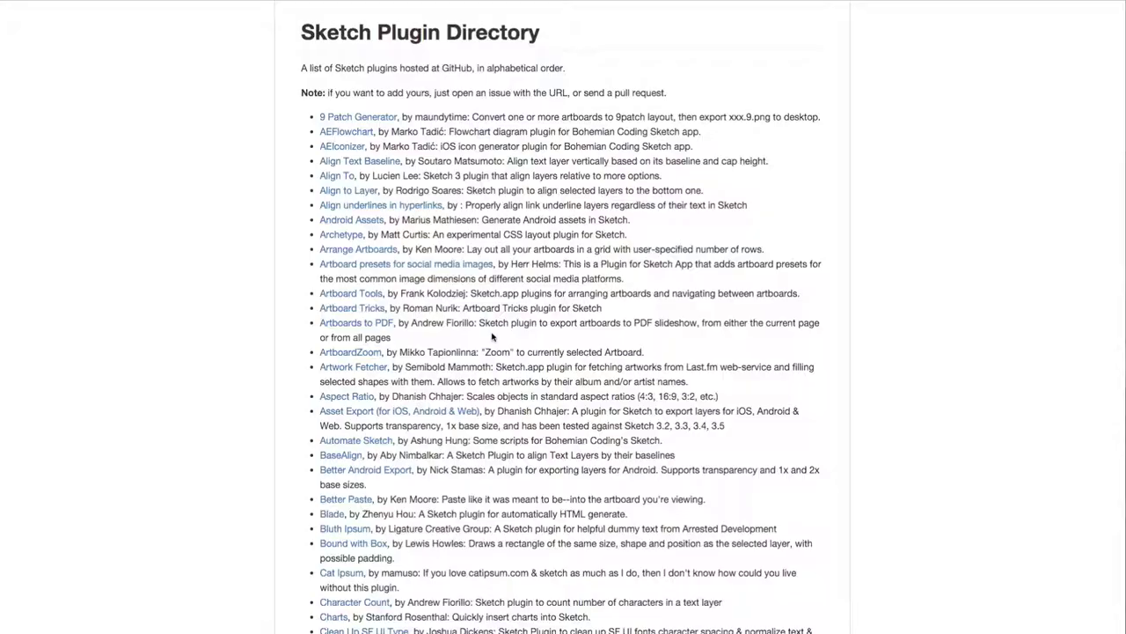
scroll(492, 339, down, 20)
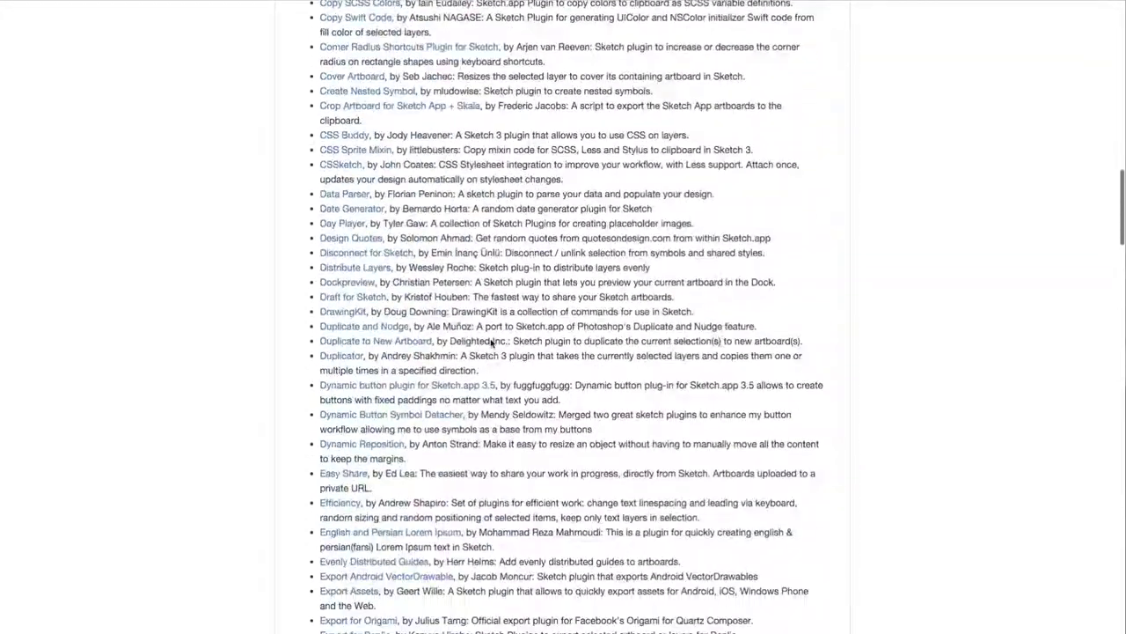
scroll(492, 344, down, 20)
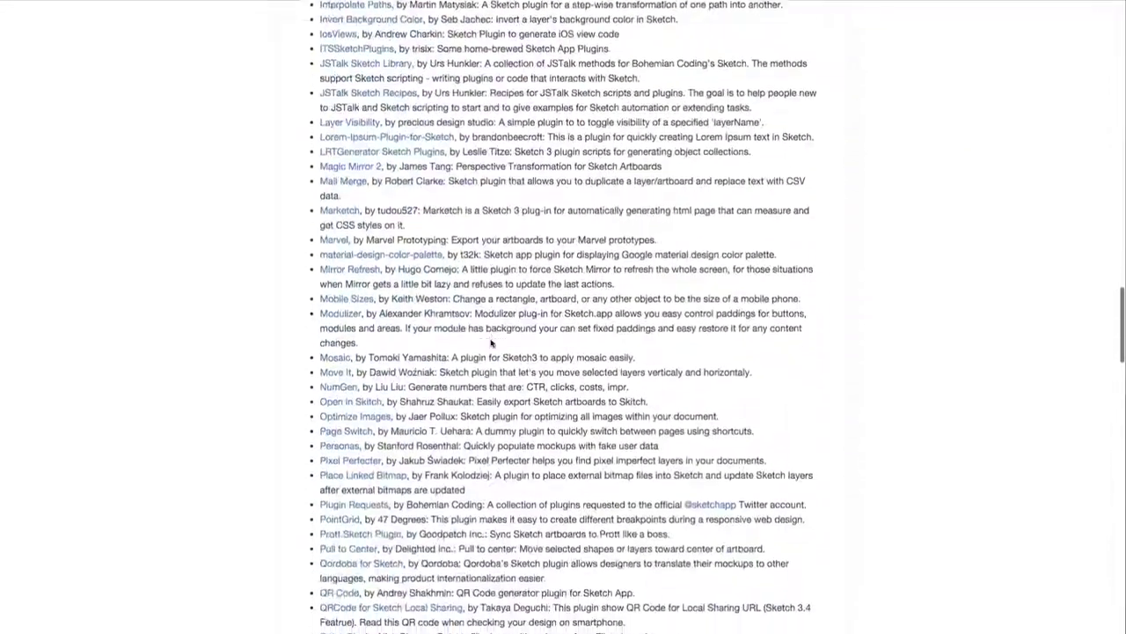
scroll(492, 343, down, 20)
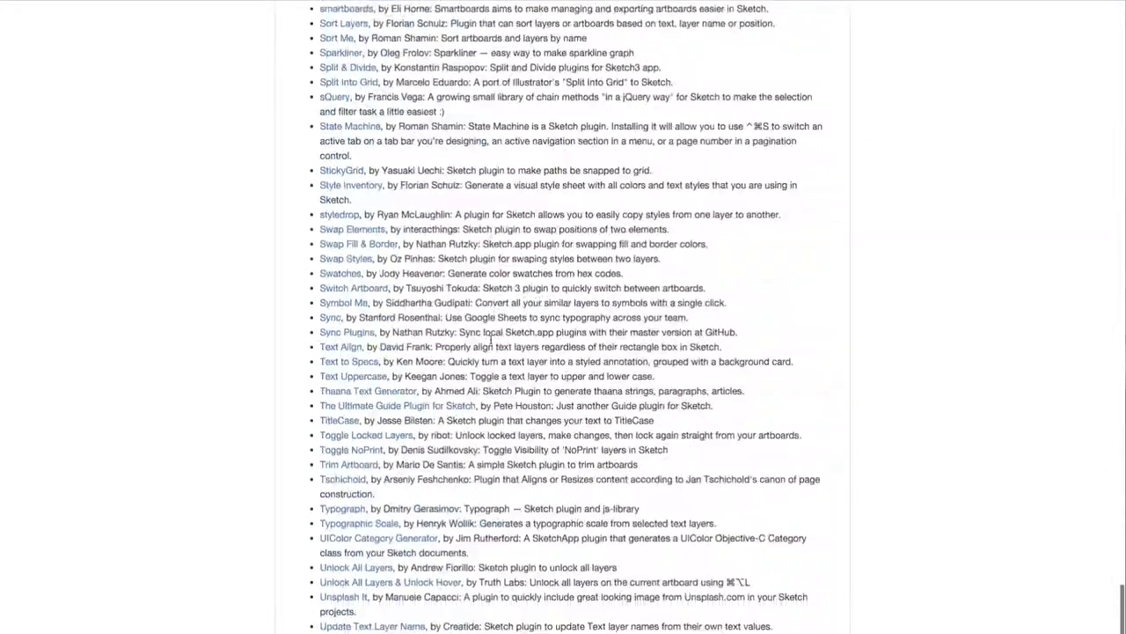
scroll(491, 343, down, 5)
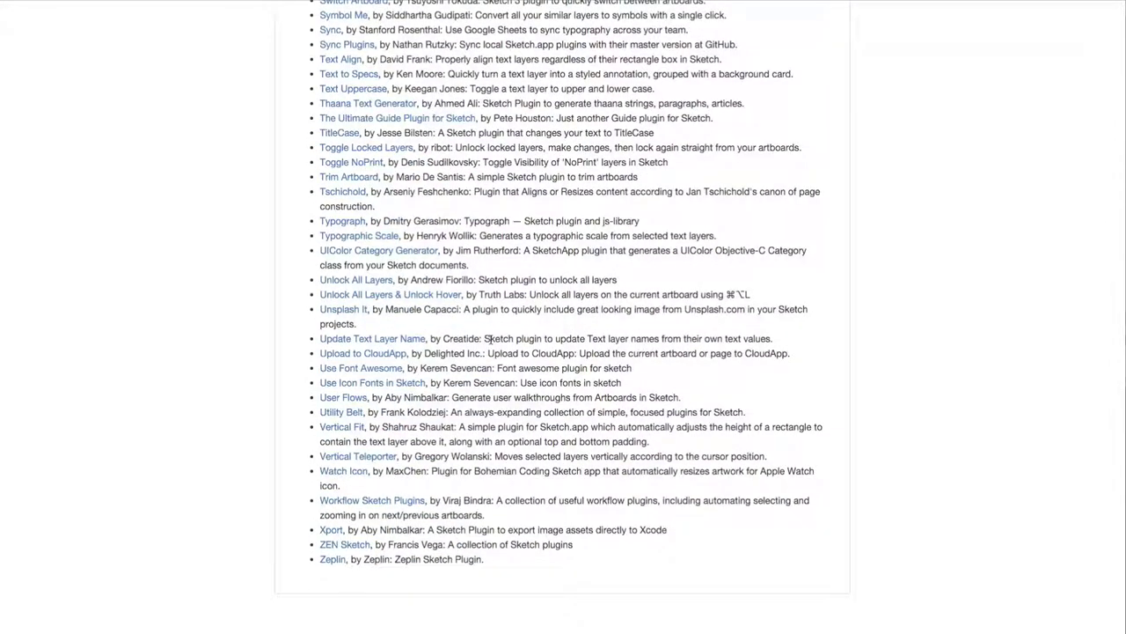
scroll(489, 343, up, 20)
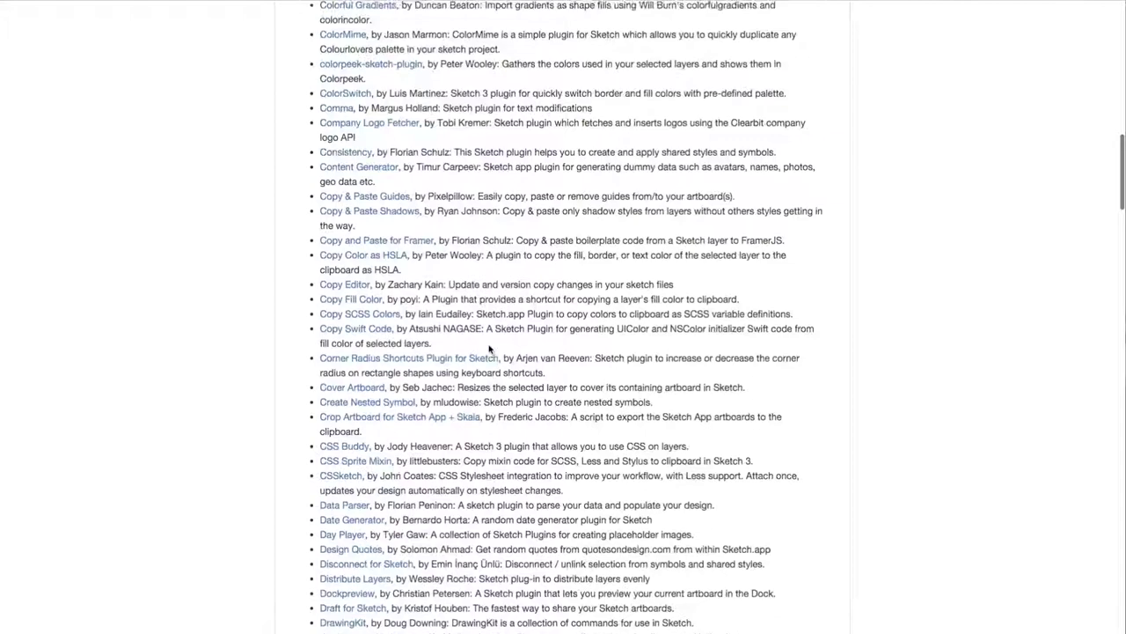
scroll(491, 349, up, 10)
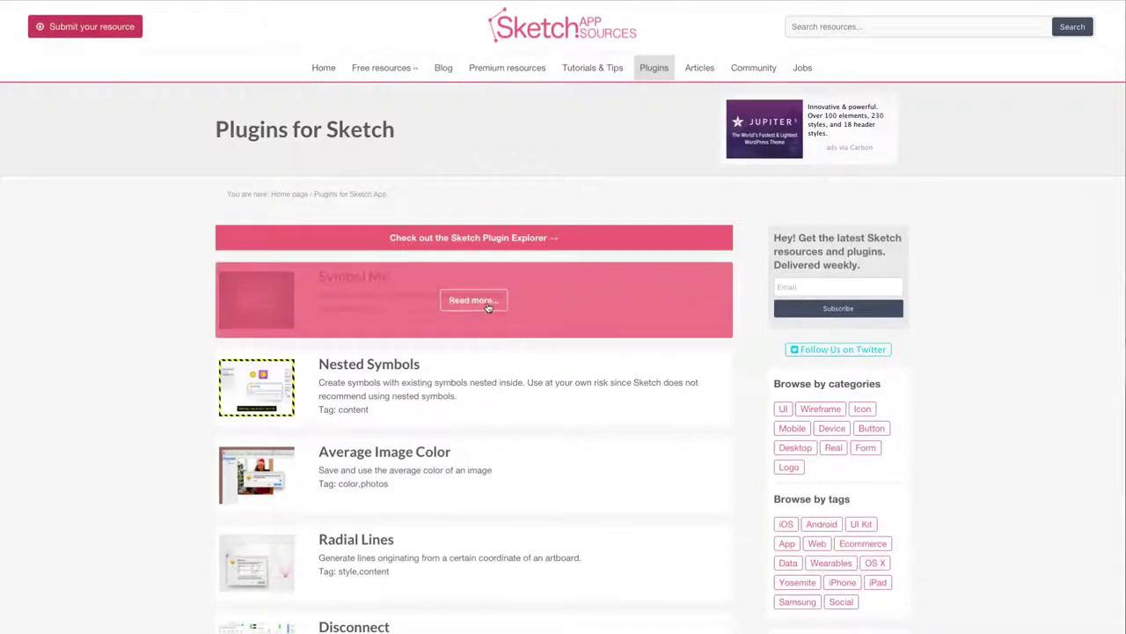
Scroll through the Plugins for Sketch listing and jump back to results page 1
scroll(490, 307, down, 2)
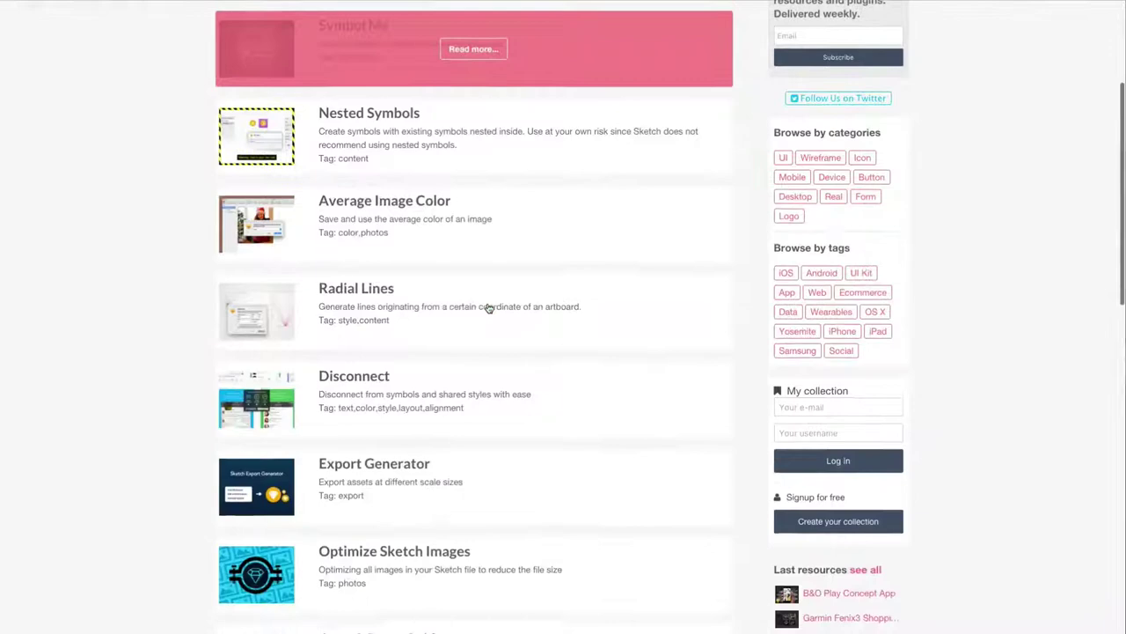
scroll(490, 303, down, 3)
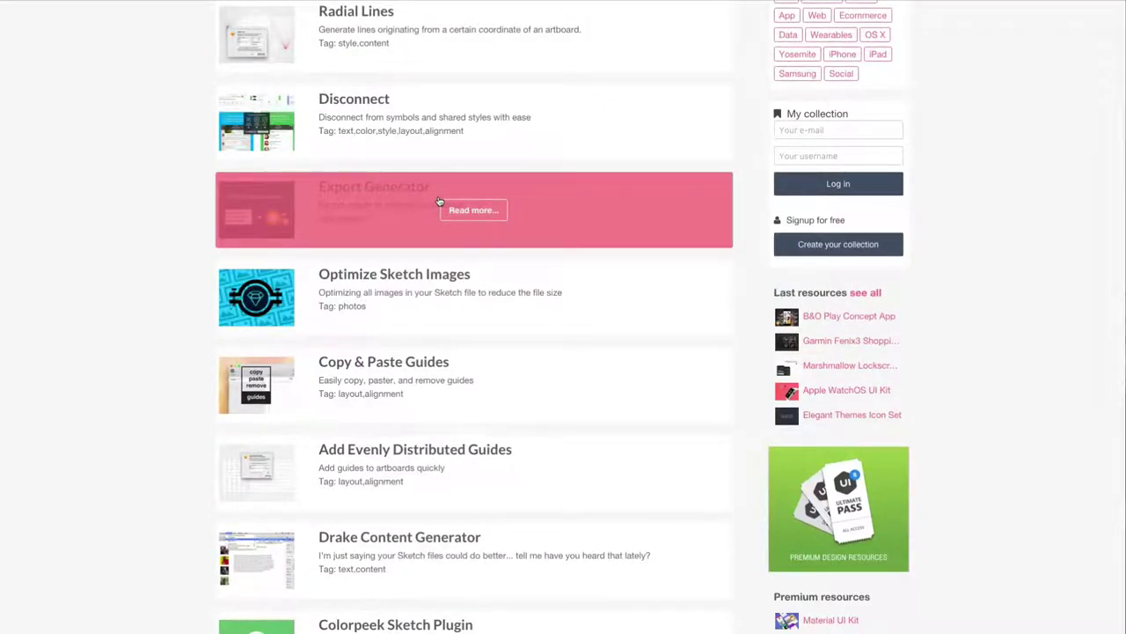
scroll(440, 207, down, 2)
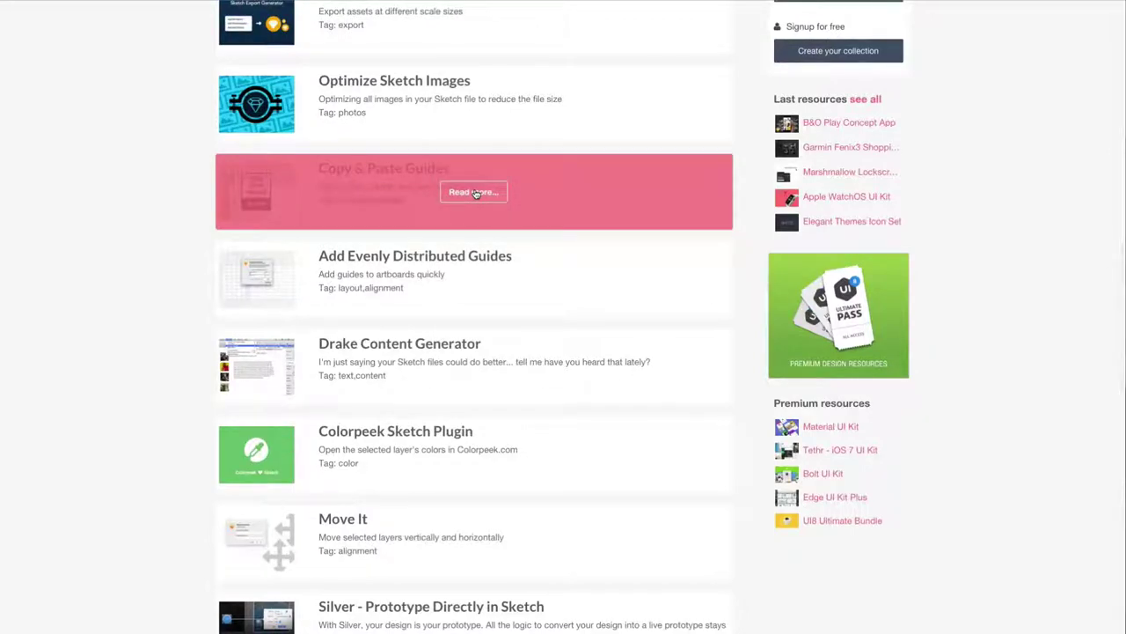
scroll(476, 193, down, 2)
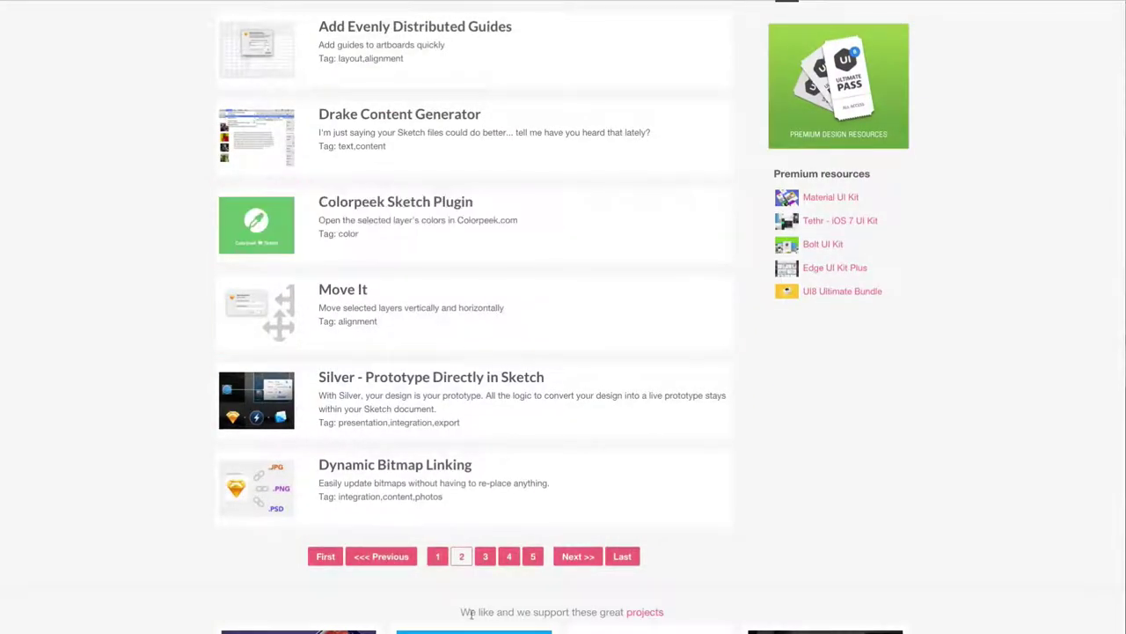
click(437, 556)
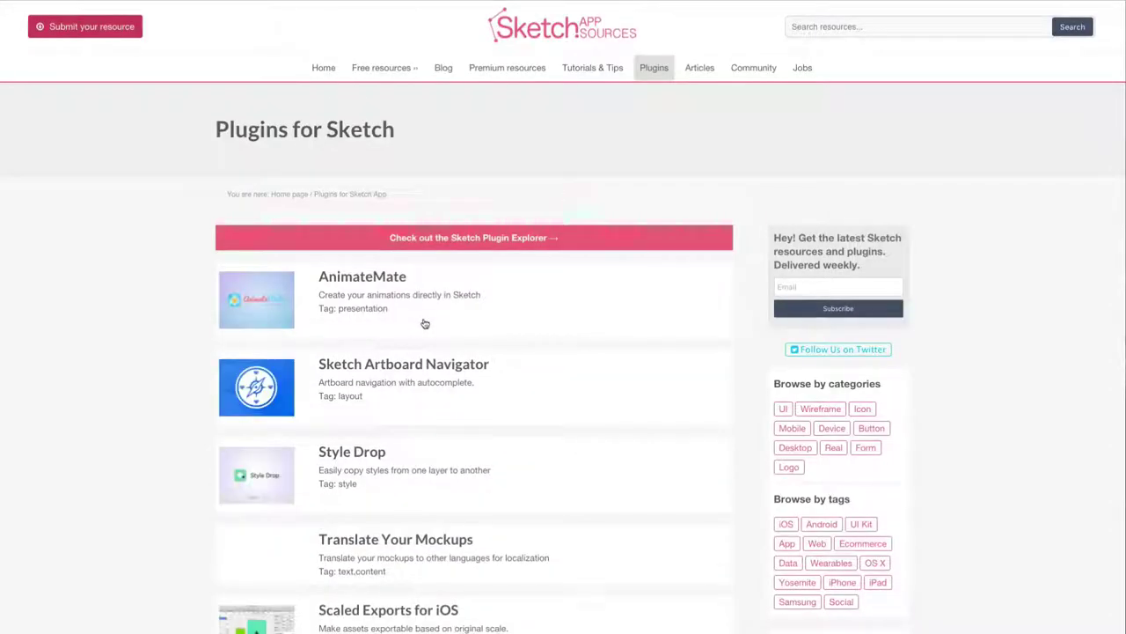
scroll(425, 322, down, 2)
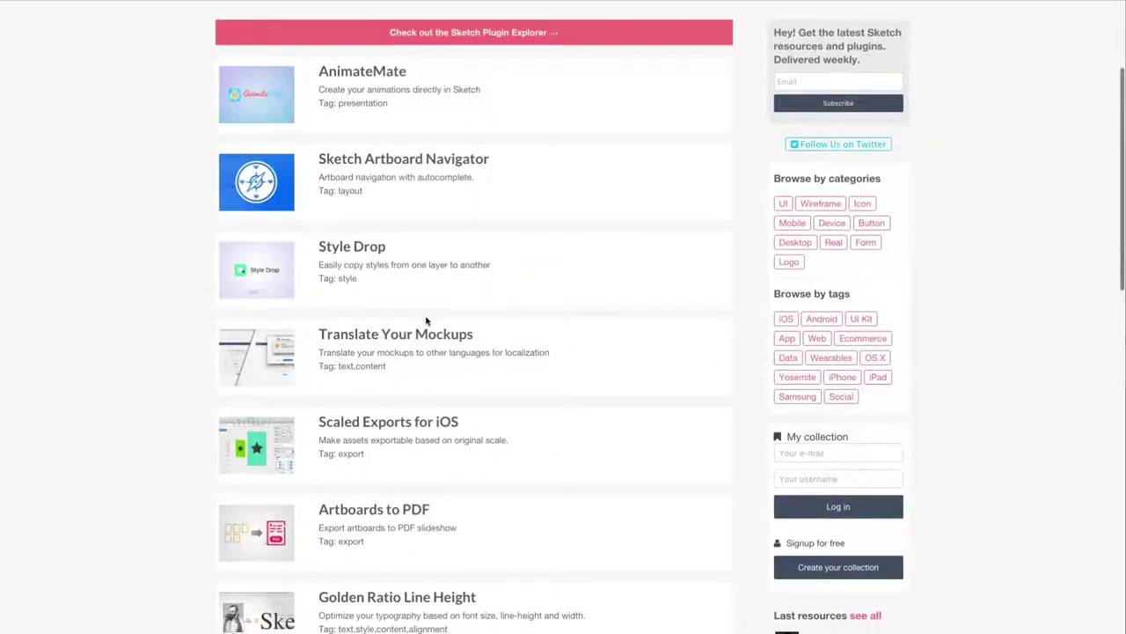
scroll(427, 321, down, 2)
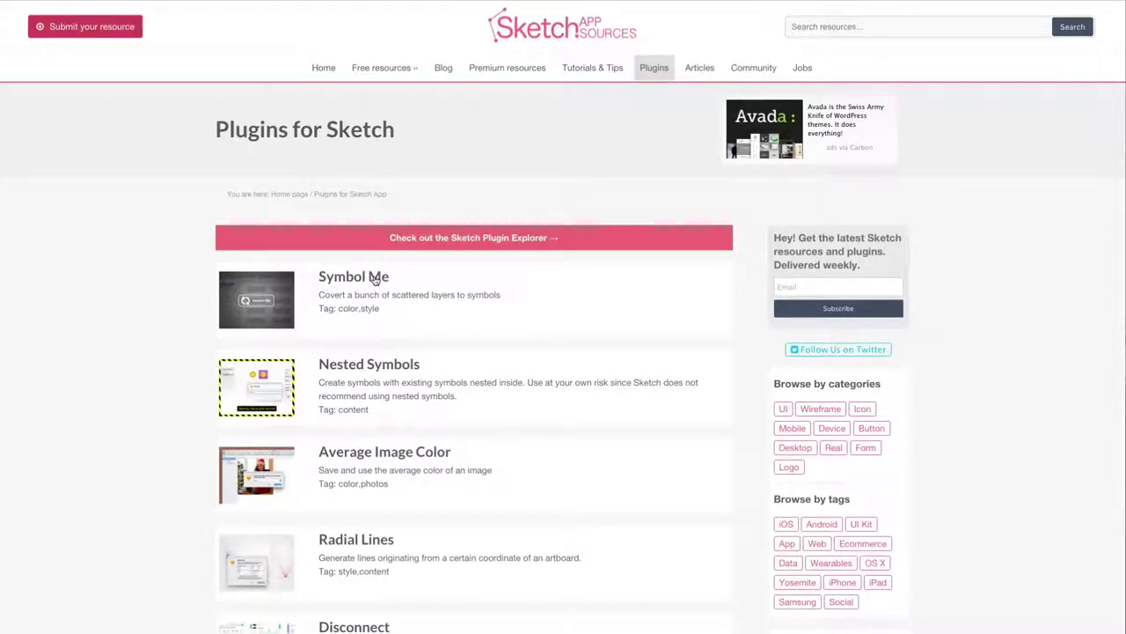
Open the Symbol Me GitHub repository and read its Download & Install options
click(375, 278)
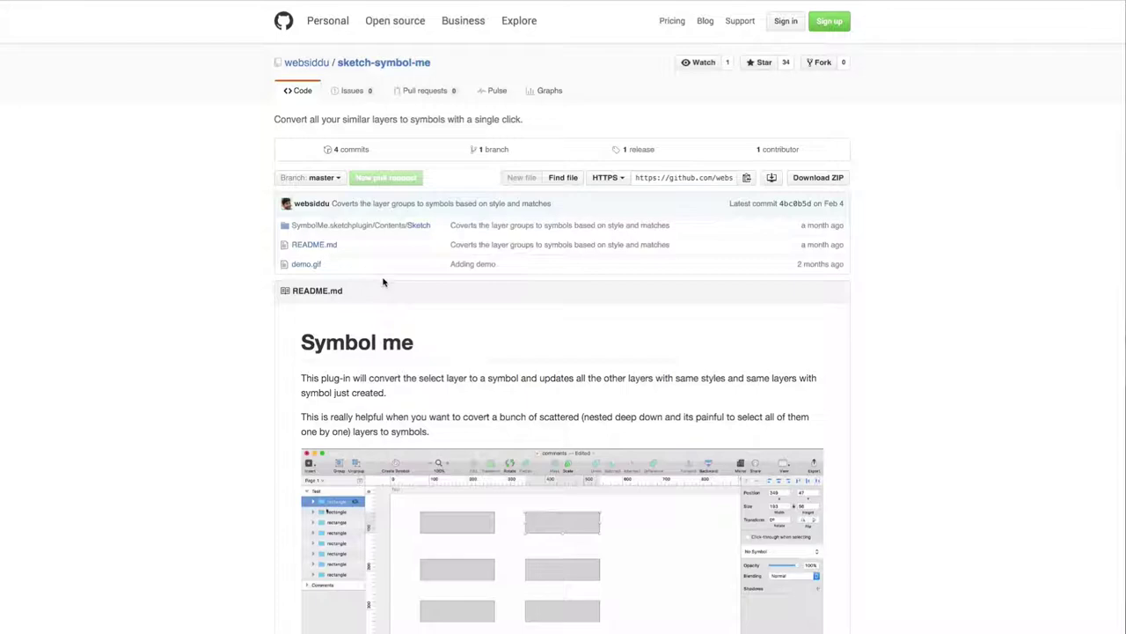
scroll(377, 290, down, 5)
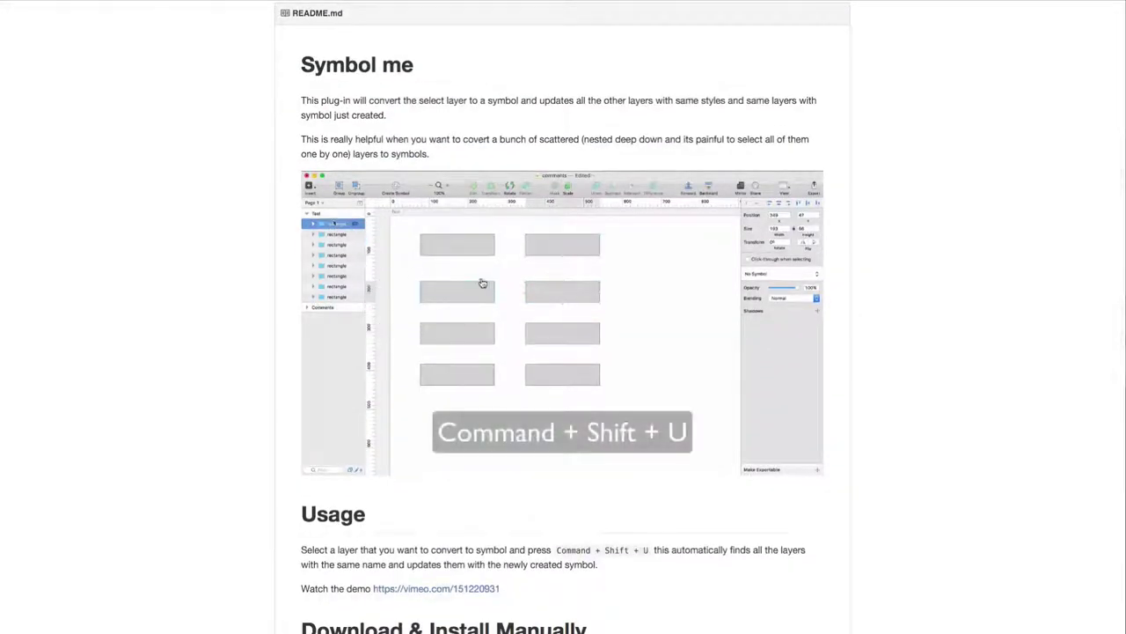
scroll(547, 451, down, 7)
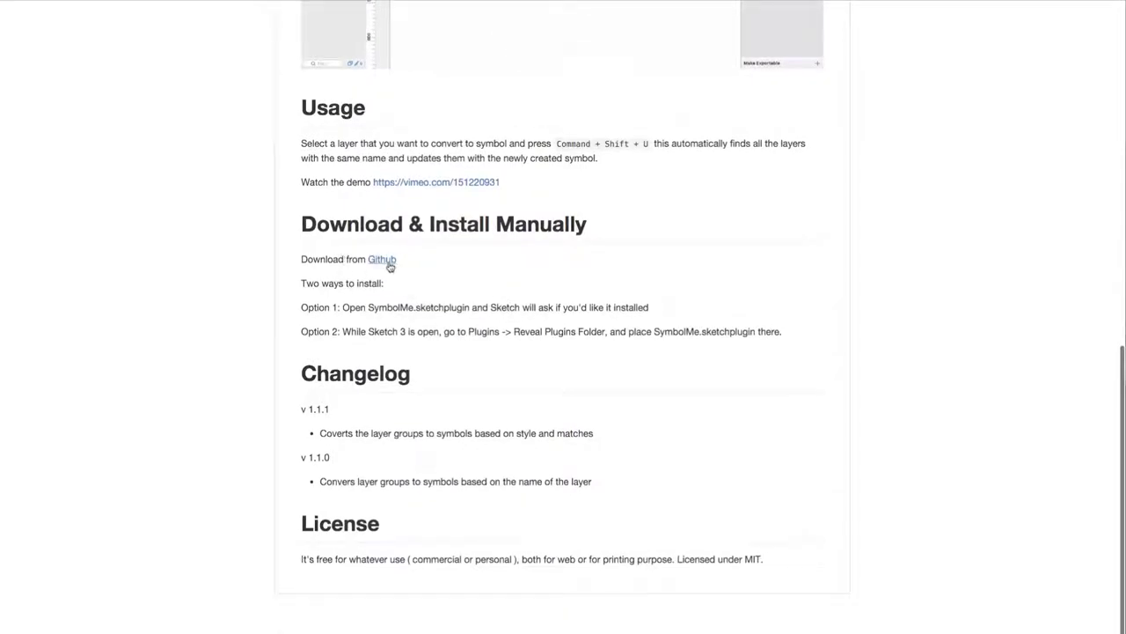
drag(331, 307, 589, 307)
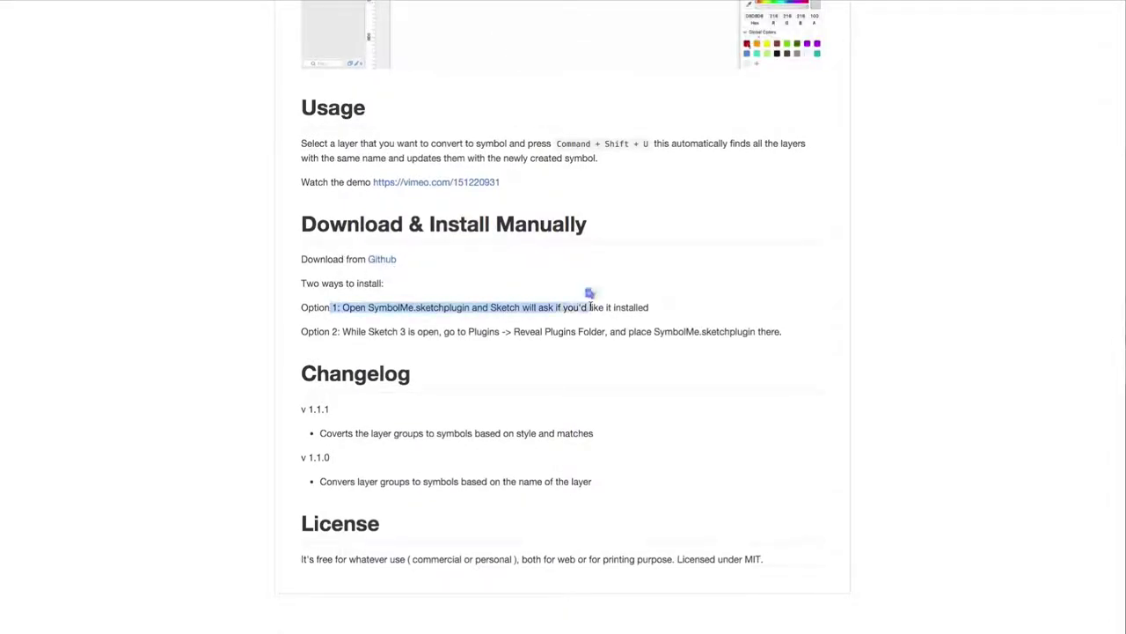
click(526, 326)
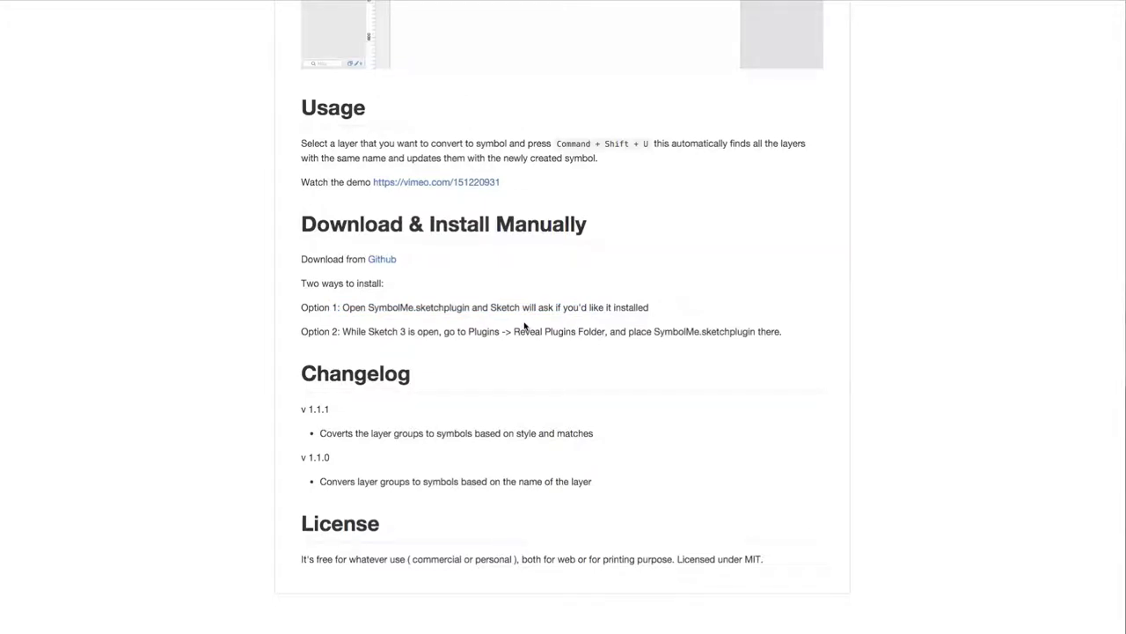
scroll(539, 325, up, 10)
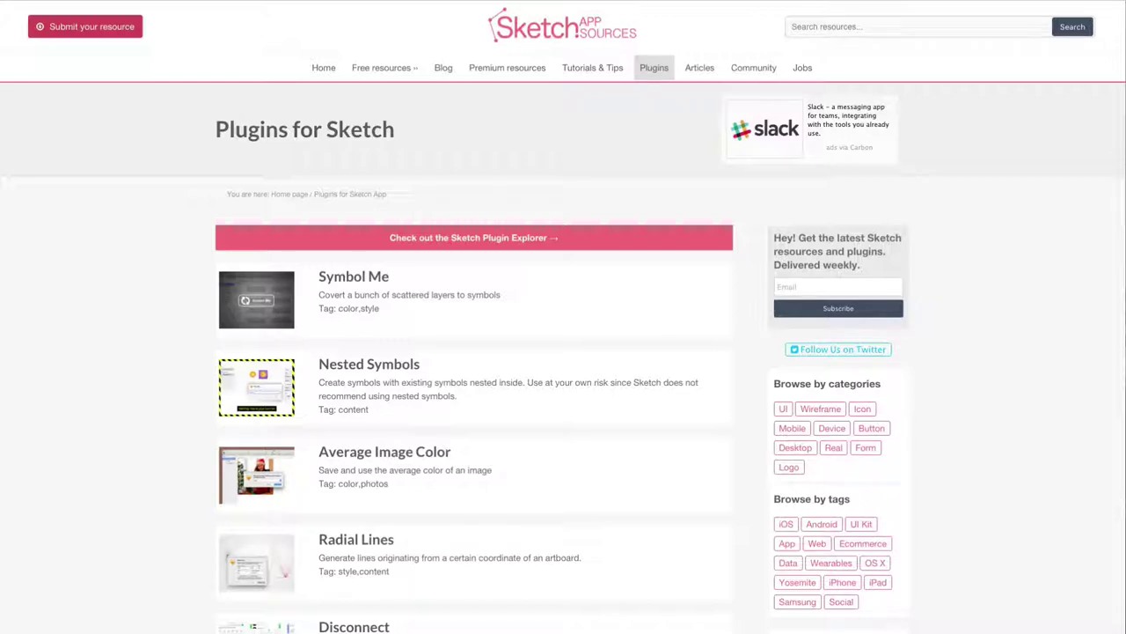
scroll(536, 319, down, 6)
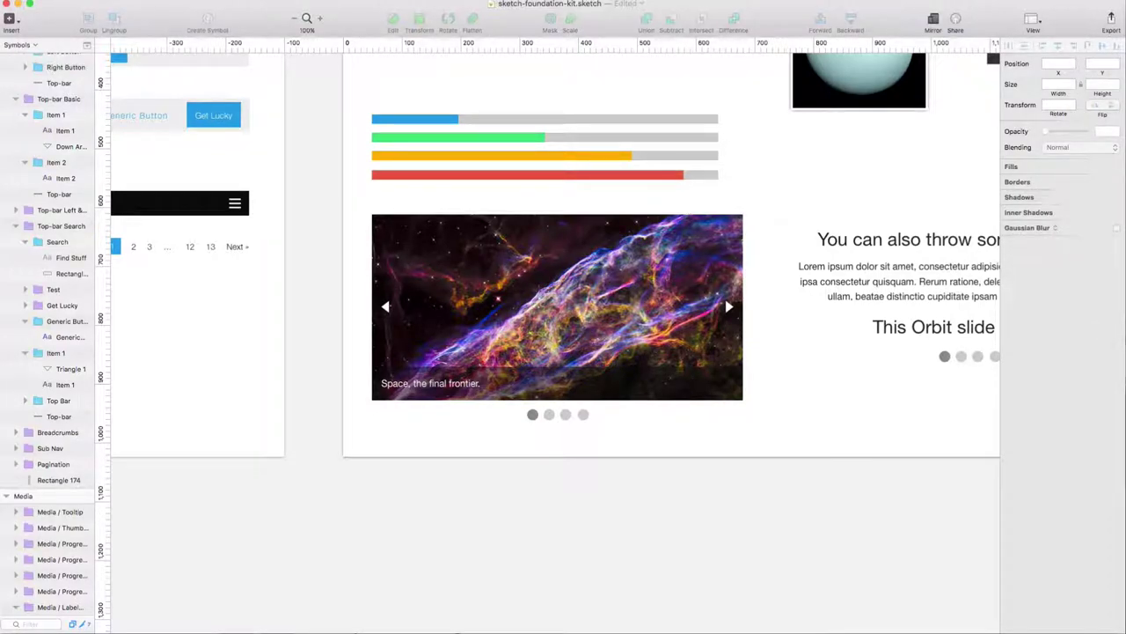
Open Sketch Preferences on the Plugins section, showing only the enabled Legacy Plugins
key(super+comma)
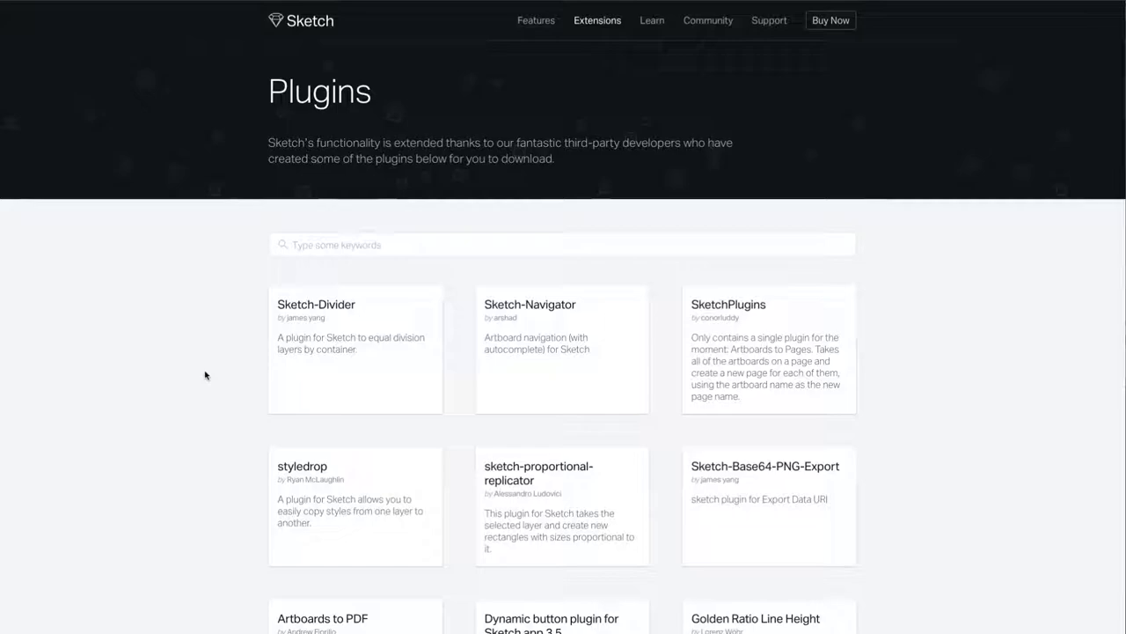
scroll(205, 375, down, 15)
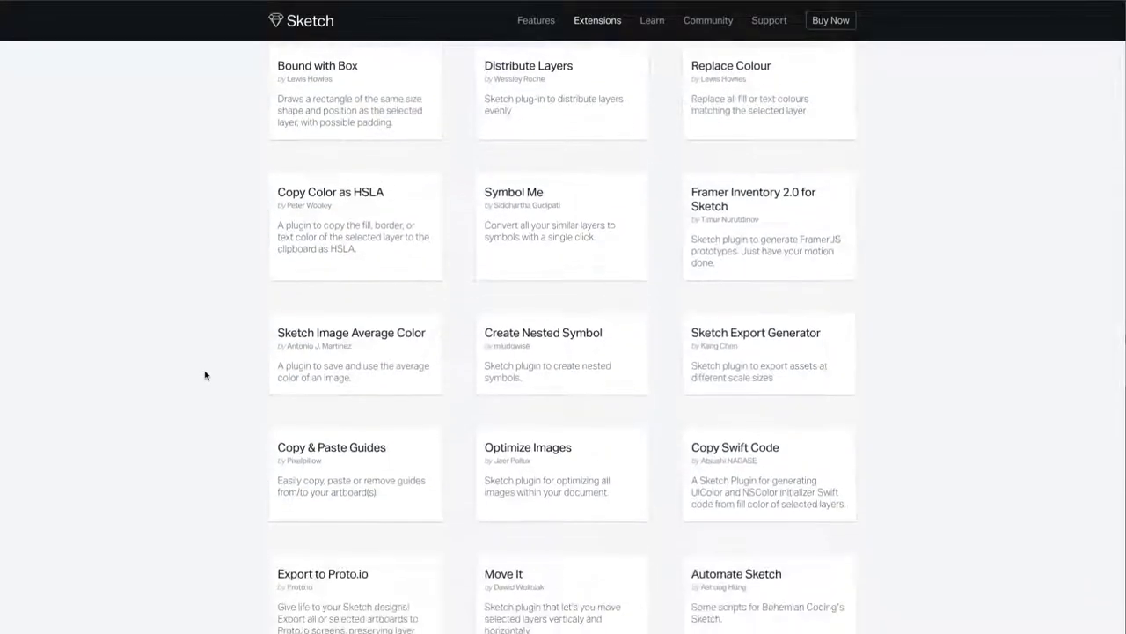
scroll(205, 375, down, 10)
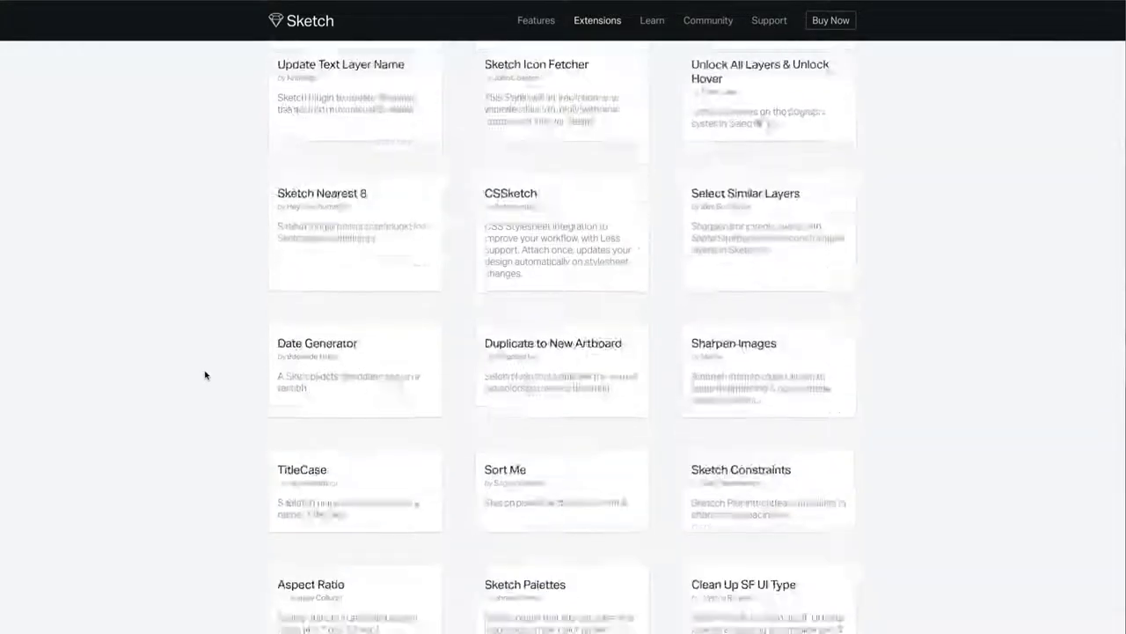
scroll(205, 375, down, 3)
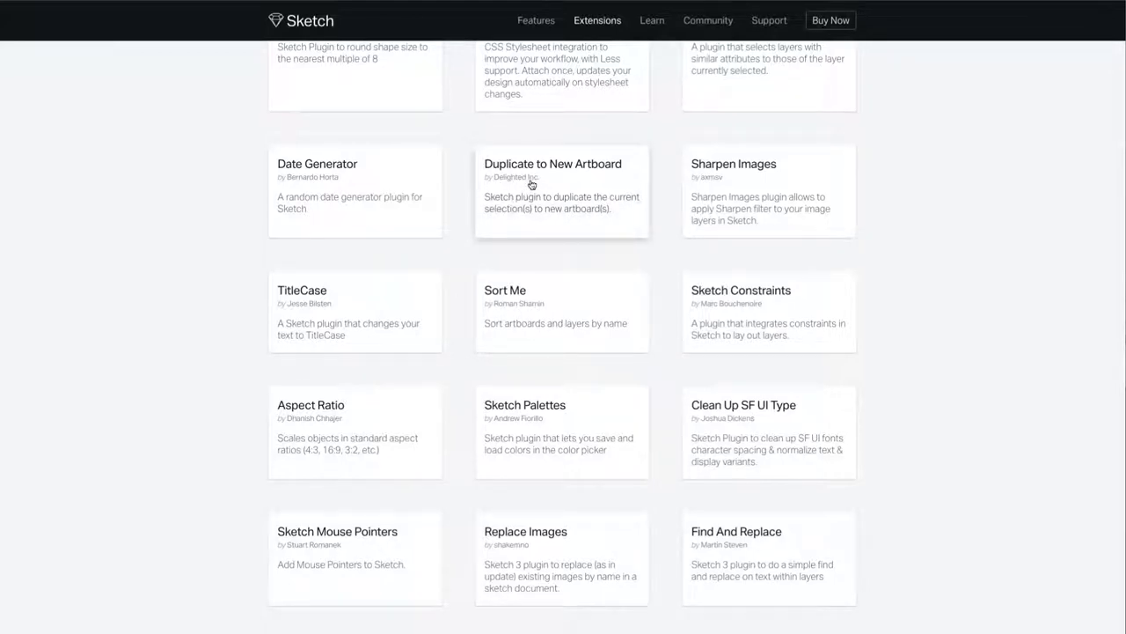
scroll(463, 381, down, 10)
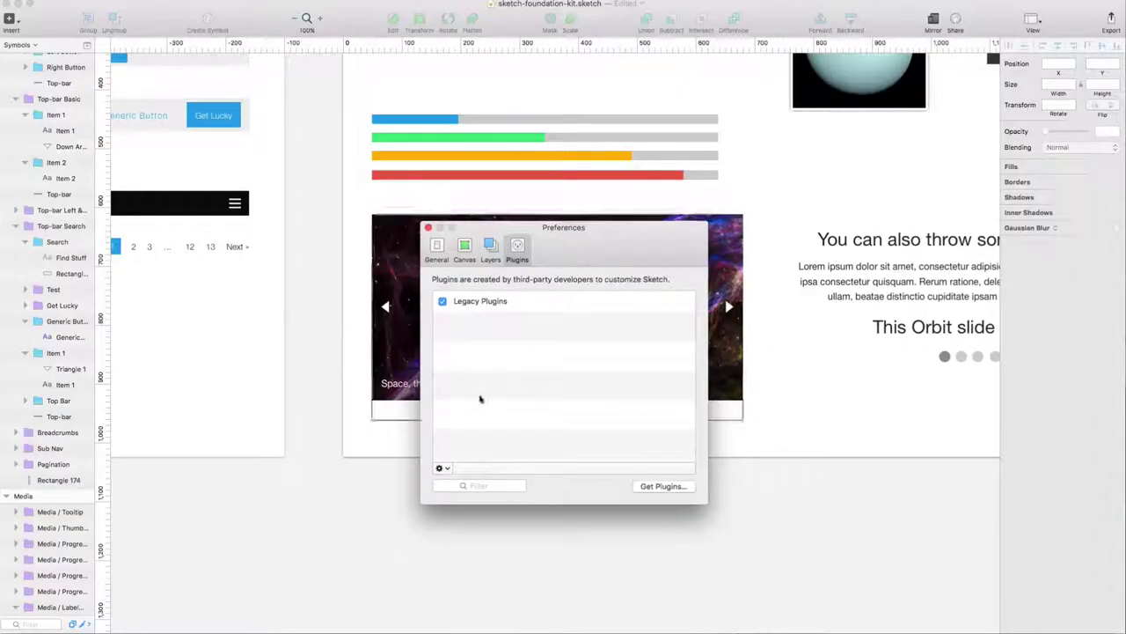
Close the Preferences window to reveal the sketch-foundation-kit canvas
click(428, 227)
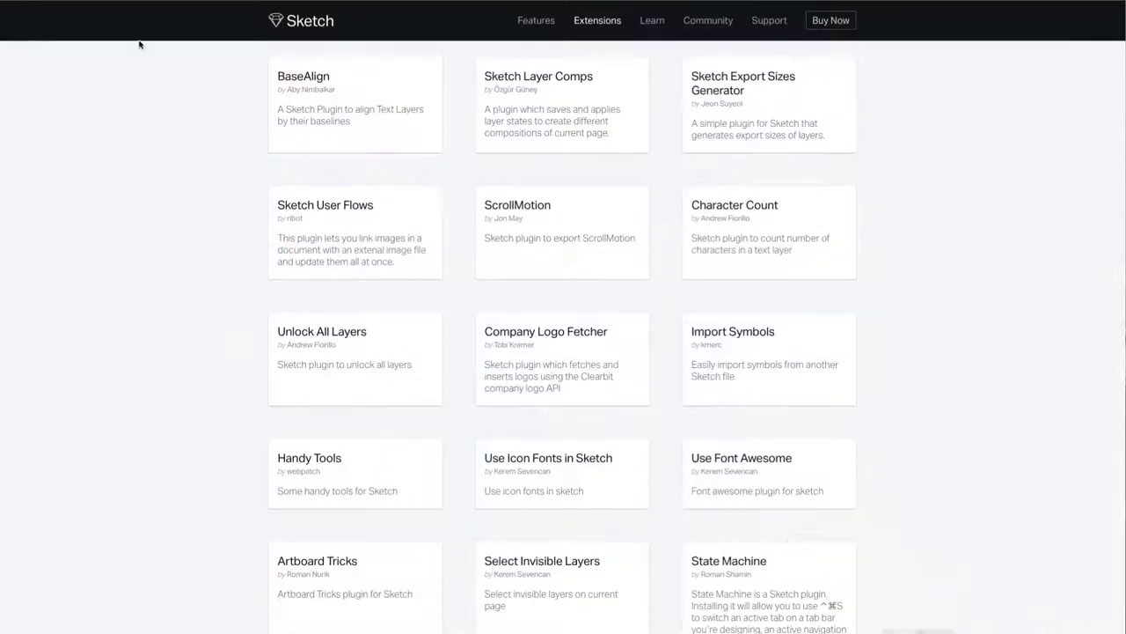
Scroll the Sketch extensions page to reach Sketch Toolbox's 'android' search results
scroll(475, 344, down, 10)
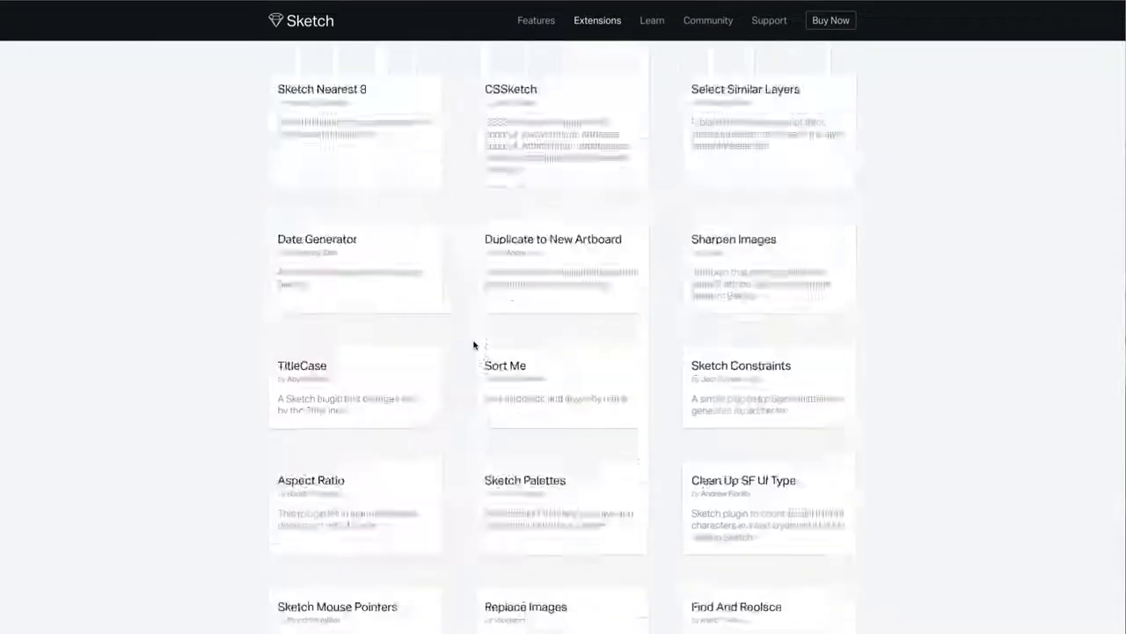
scroll(471, 339, up, 4)
scroll(469, 335, down, 10)
scroll(468, 334, up, 3)
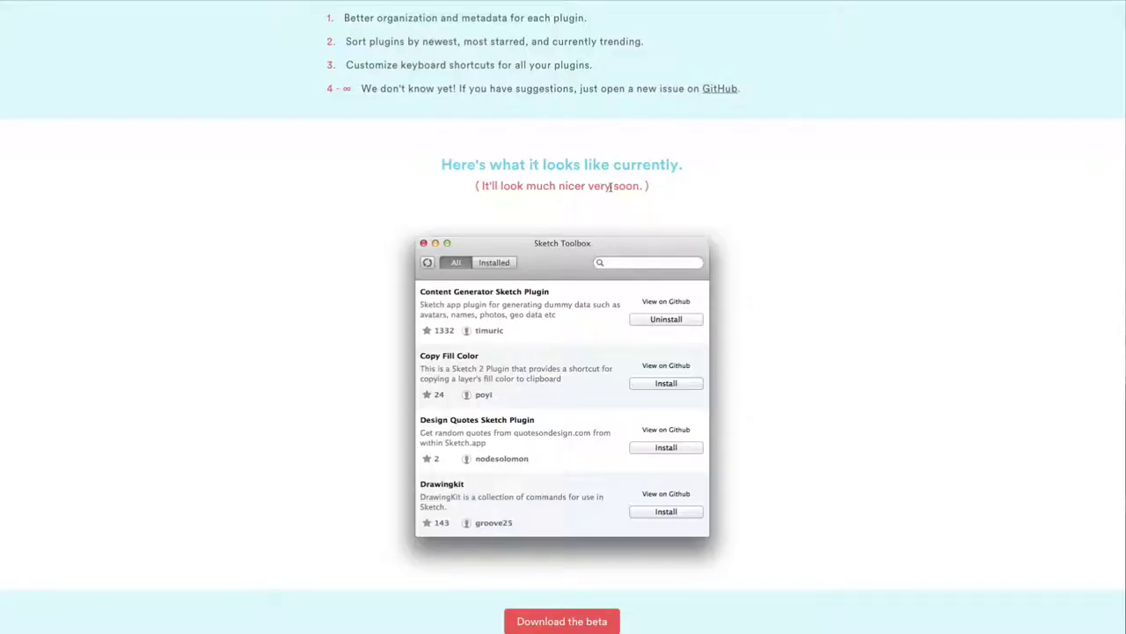
scroll(611, 186, up, 8)
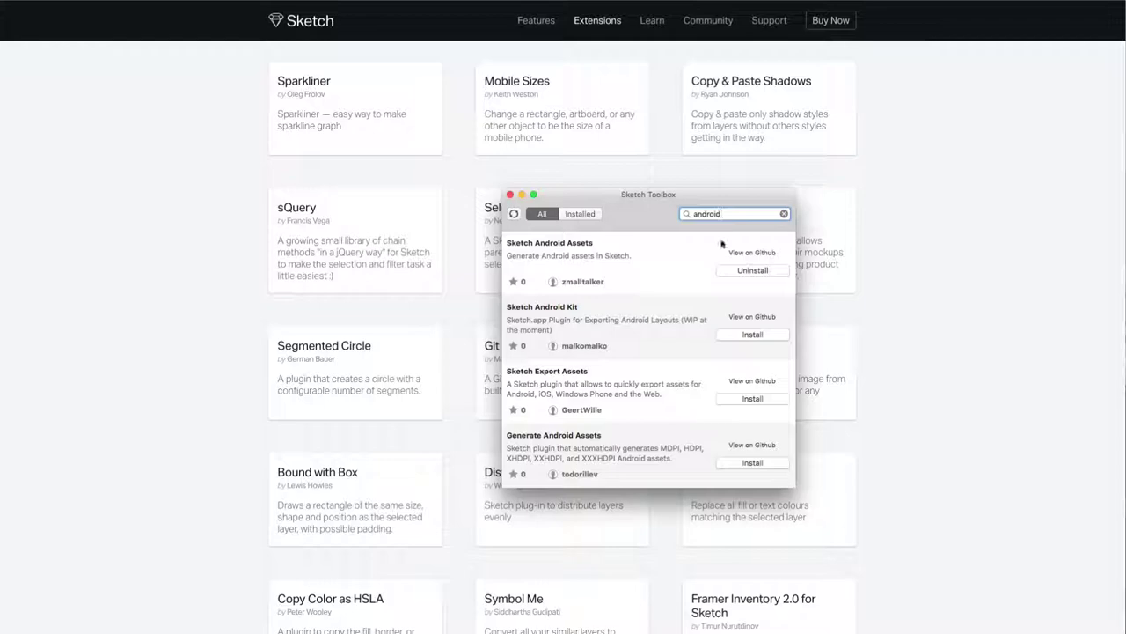
Hide the browser, move Sketch Toolbox left, and filter to Installed plugins
key(super+m)
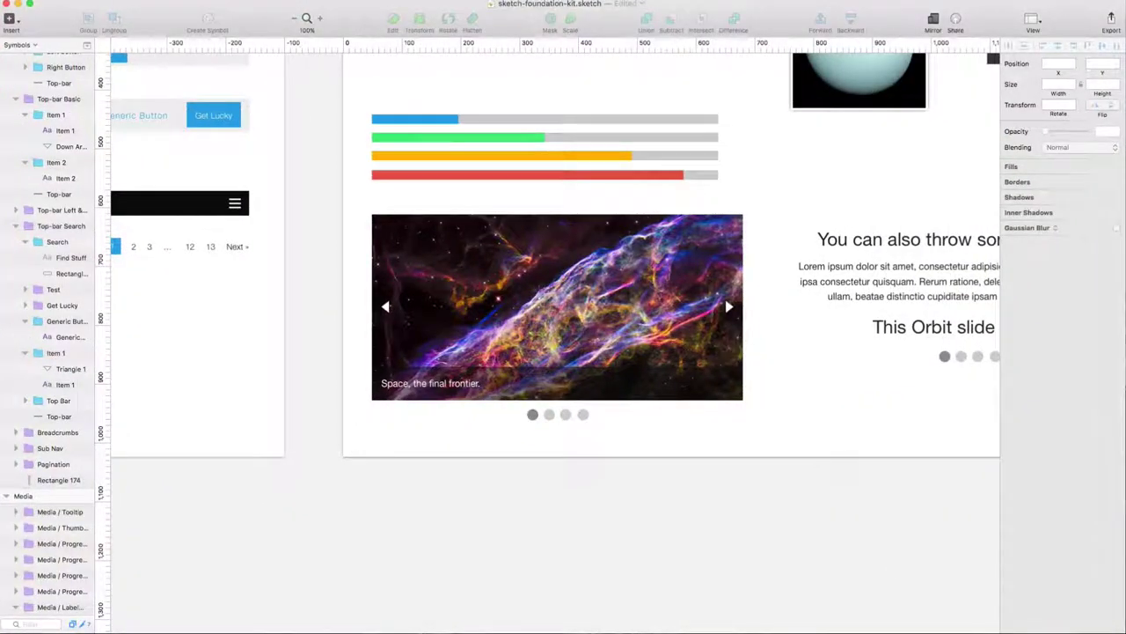
drag(632, 209, 517, 217)
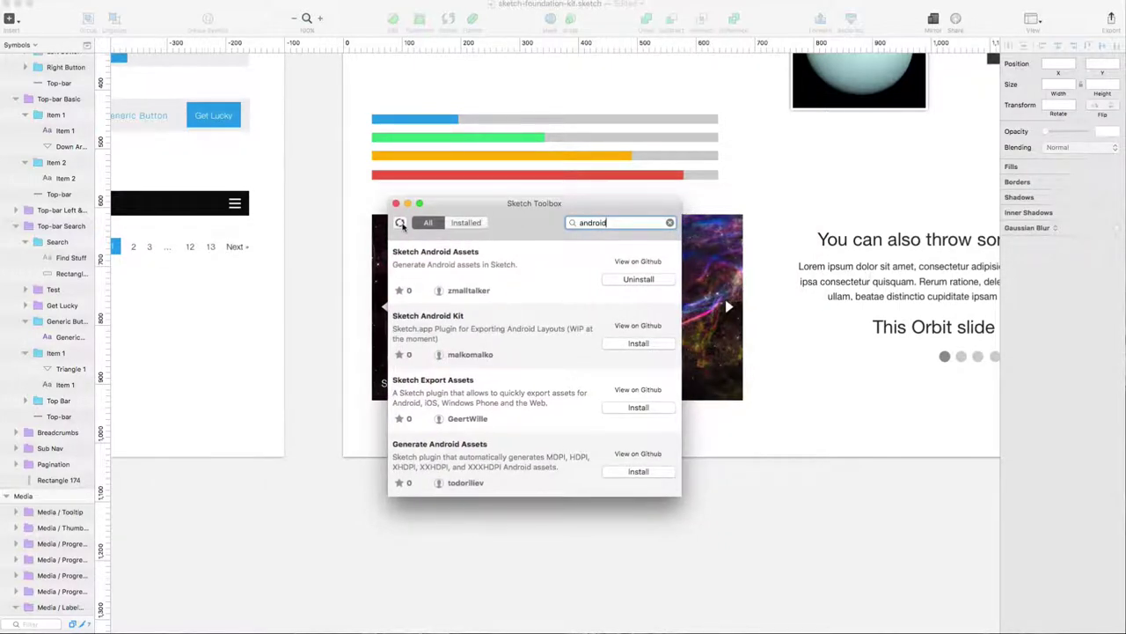
click(467, 223)
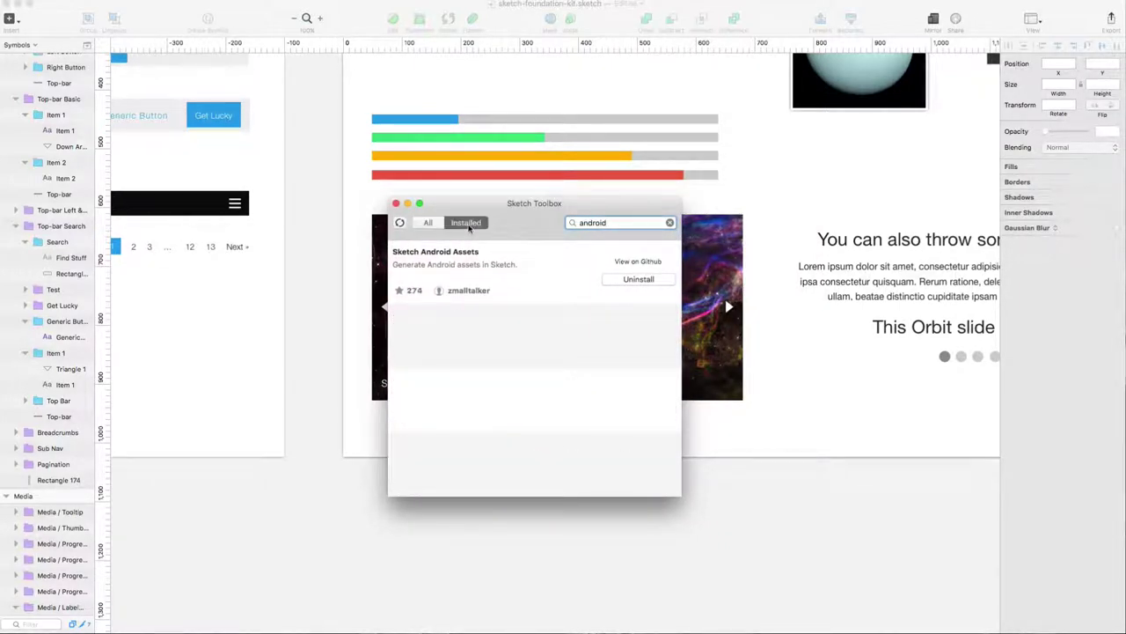
Switch back to All plugins and scroll the alphabetical catalogue
click(435, 224)
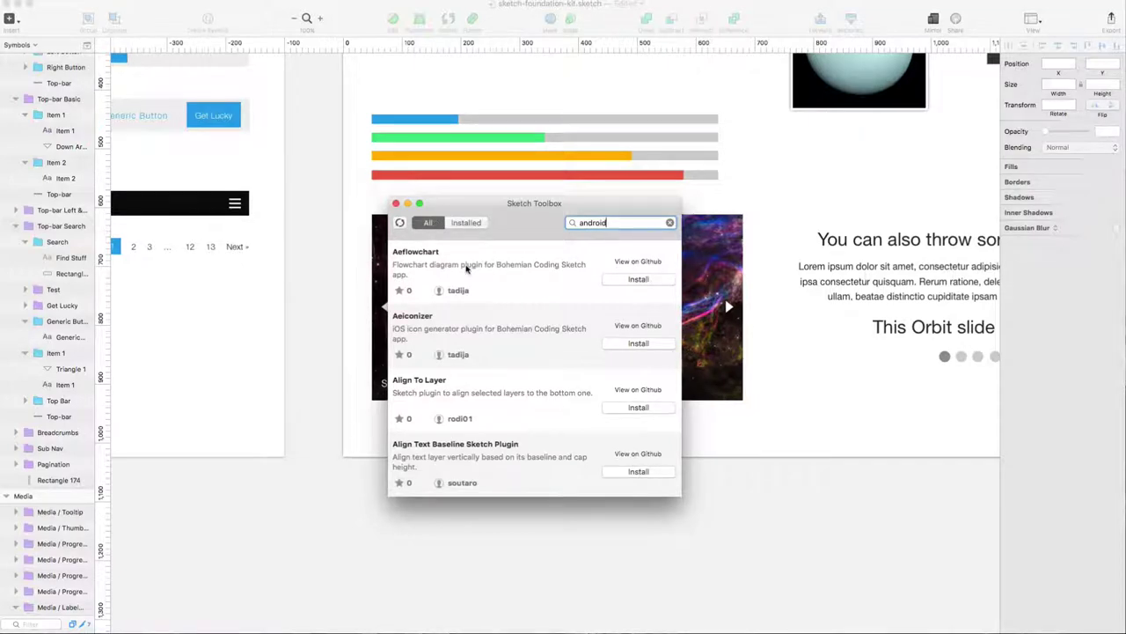
scroll(468, 269, down, 10)
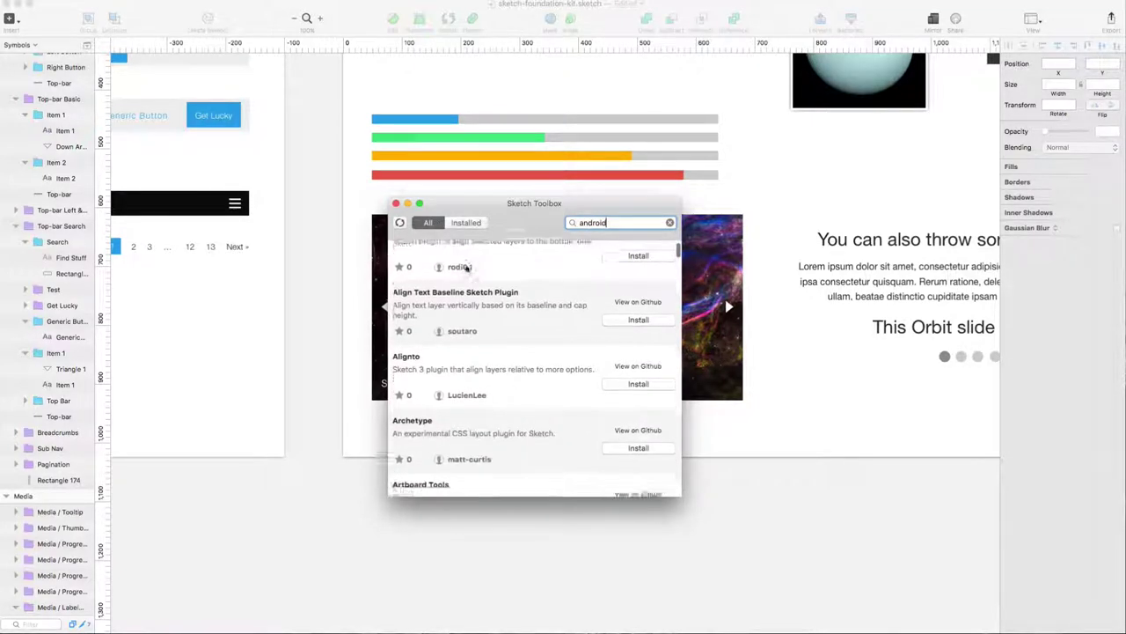
scroll(468, 270, down, 5)
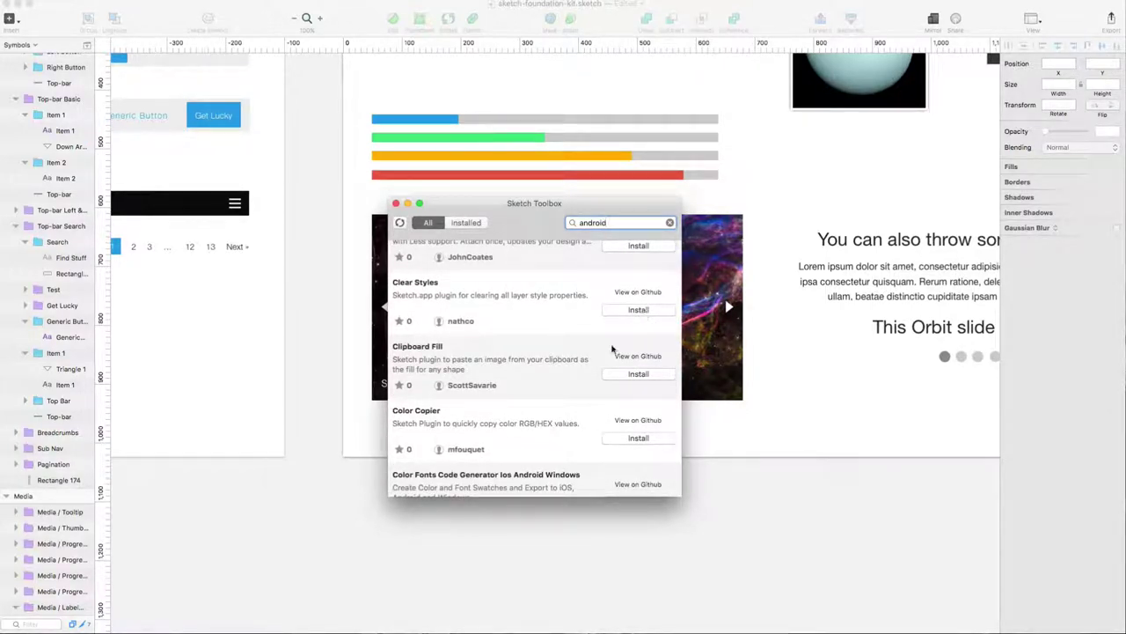
scroll(607, 352, down, 5)
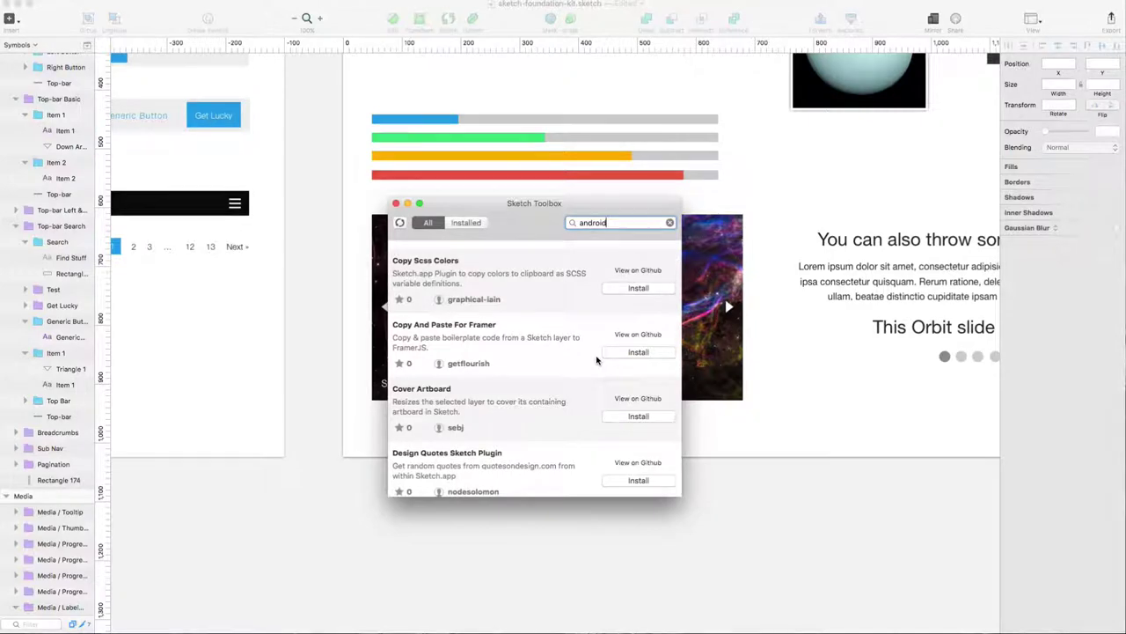
Rerun the 'android' search in Sketch Toolbox and browse to Sketch Android Assets' details
scroll(596, 360, down, 4)
scroll(597, 359, down, 5)
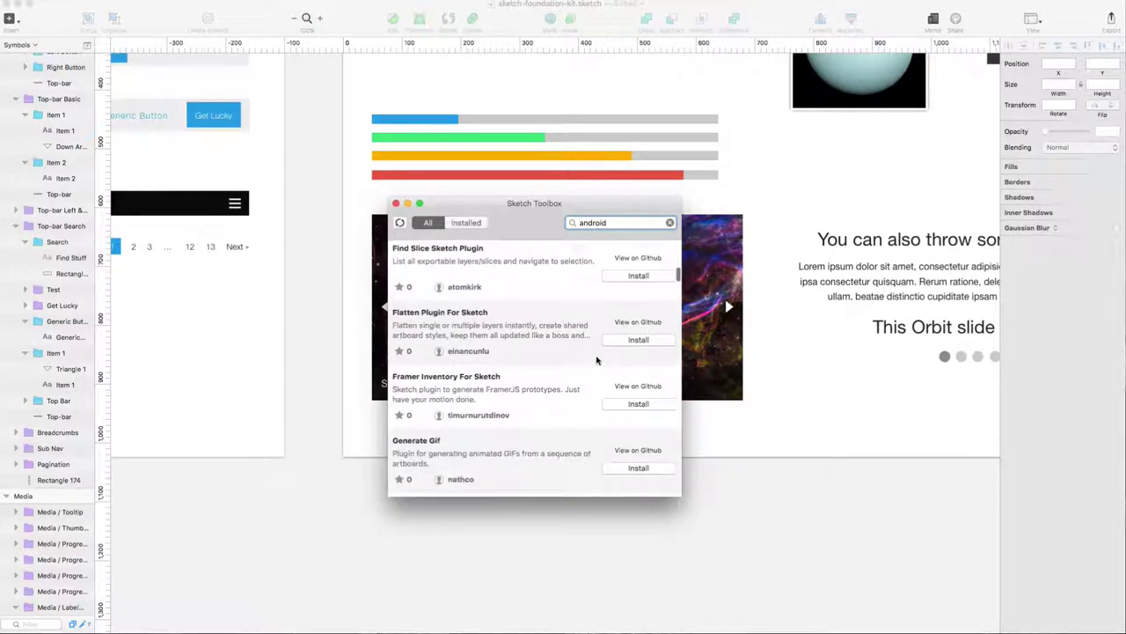
double_click(630, 222)
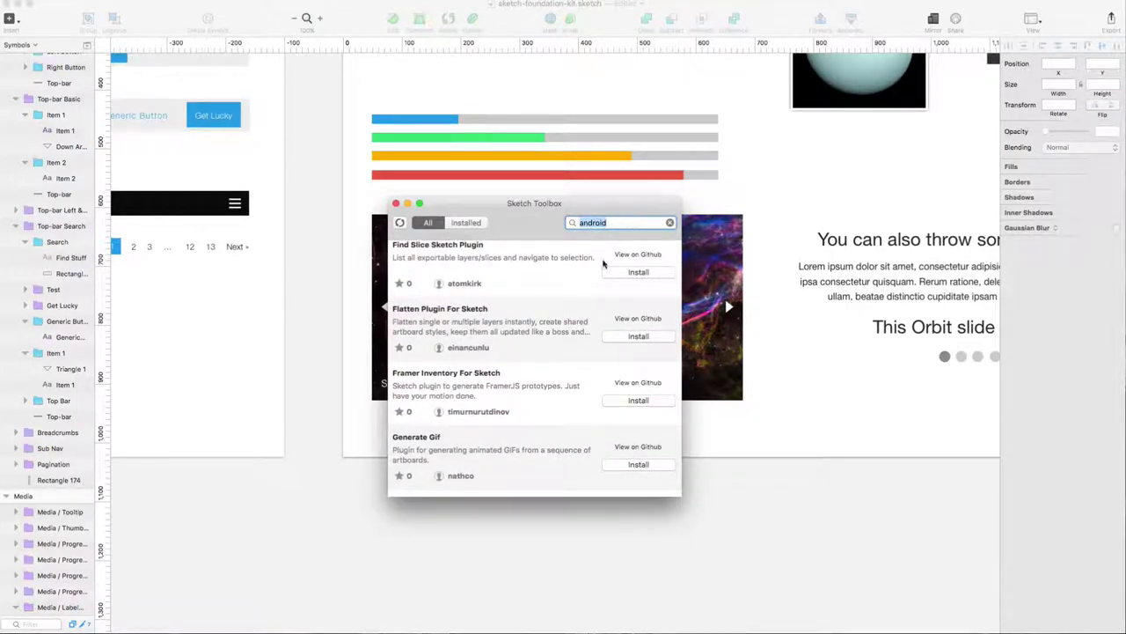
scroll(578, 279, up, 10)
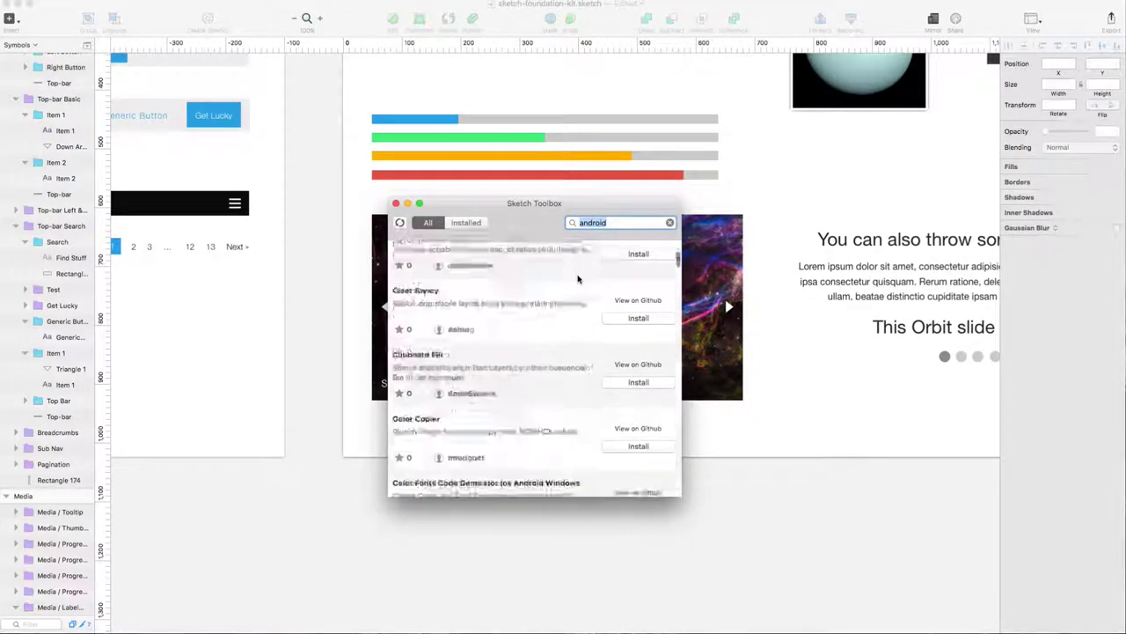
double_click(621, 224)
key(Return)
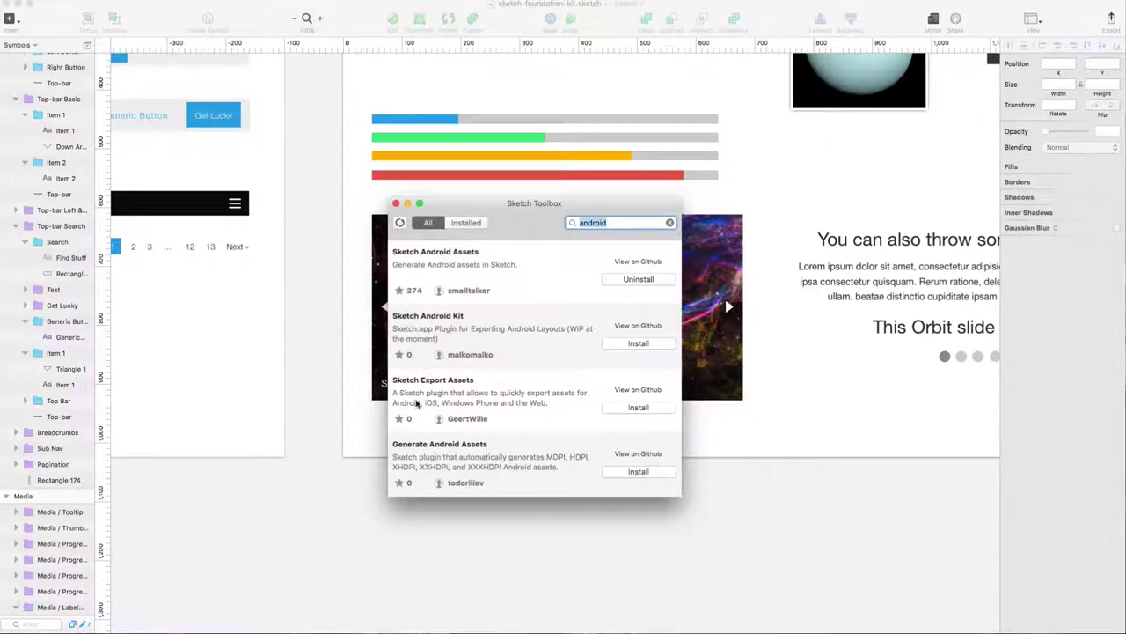
scroll(417, 403, down, 10)
scroll(417, 403, up, 8)
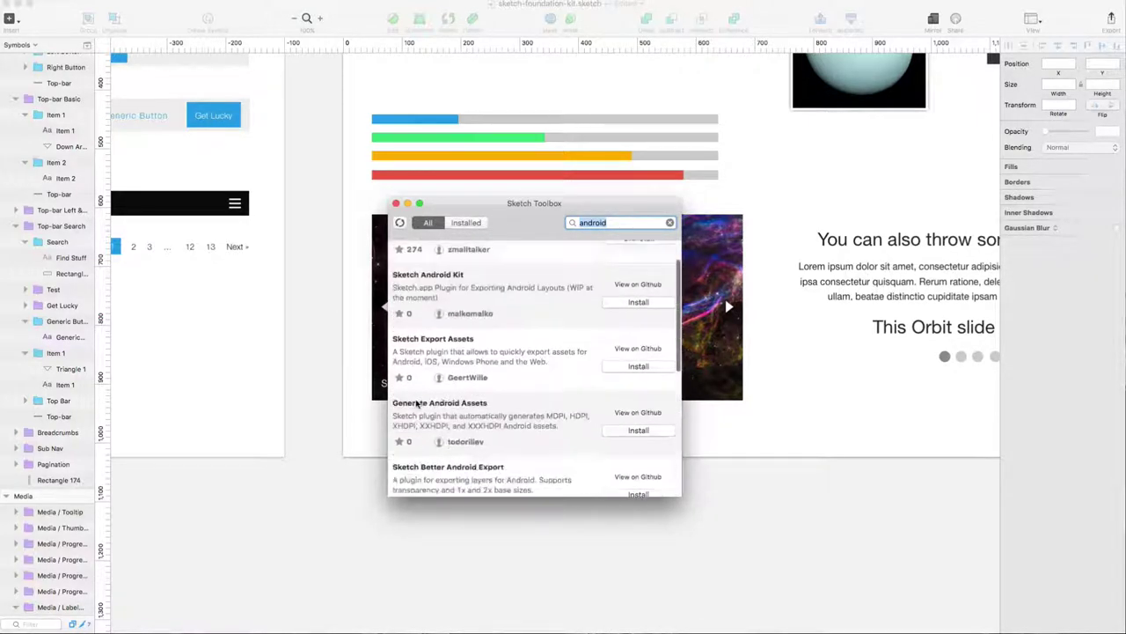
scroll(417, 403, up, 2)
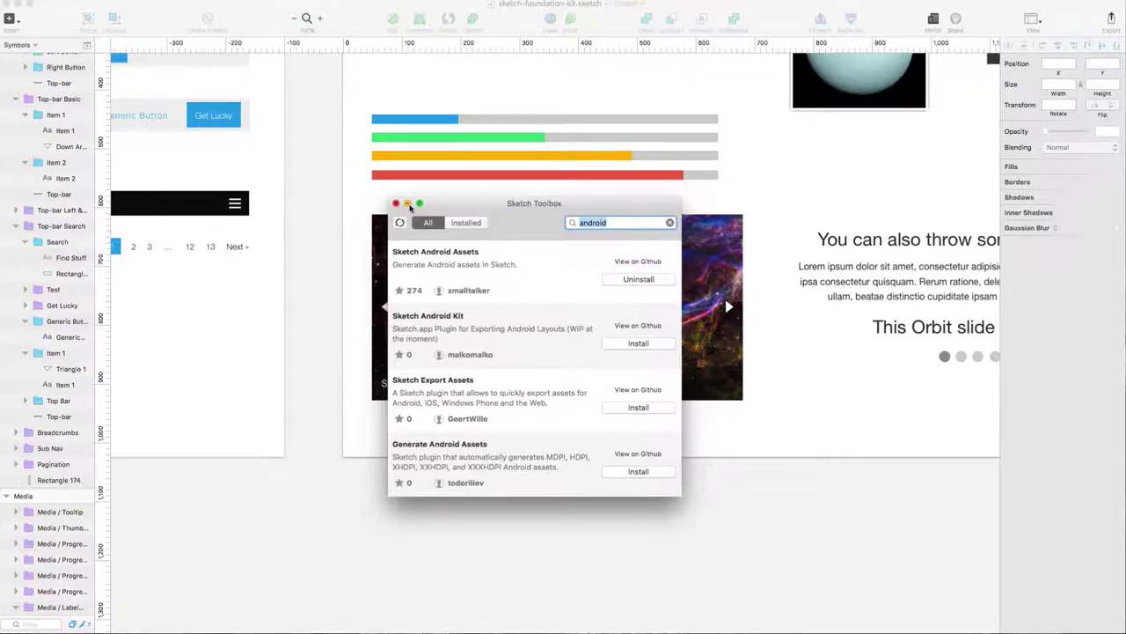
click(651, 257)
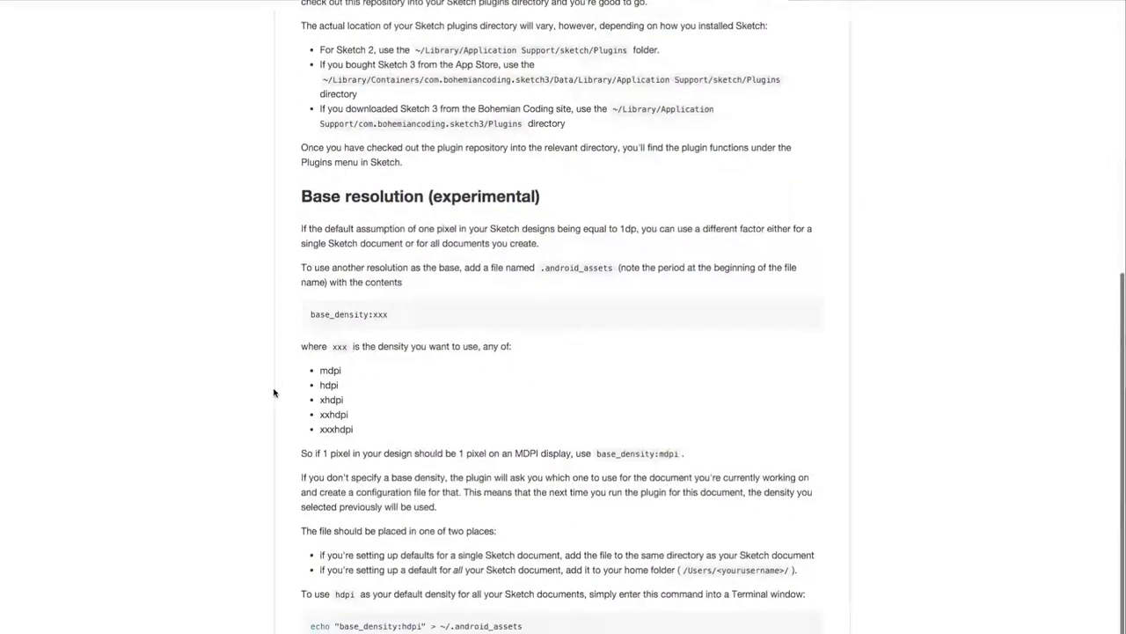
scroll(274, 392, down, 2)
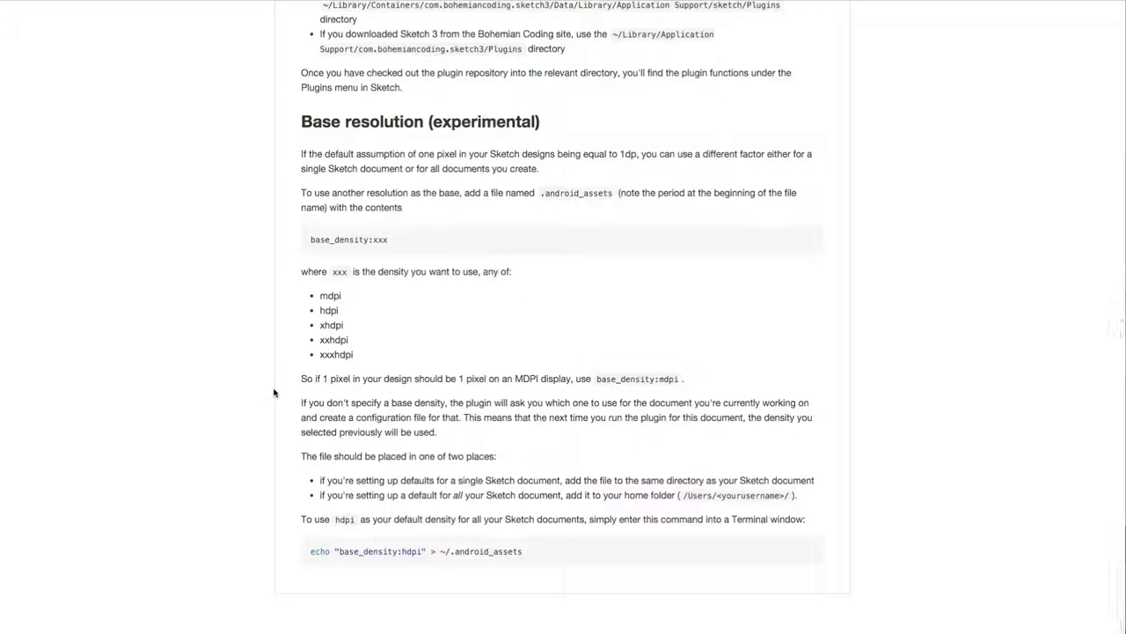
scroll(429, 246, up, 10)
scroll(429, 246, down, 7)
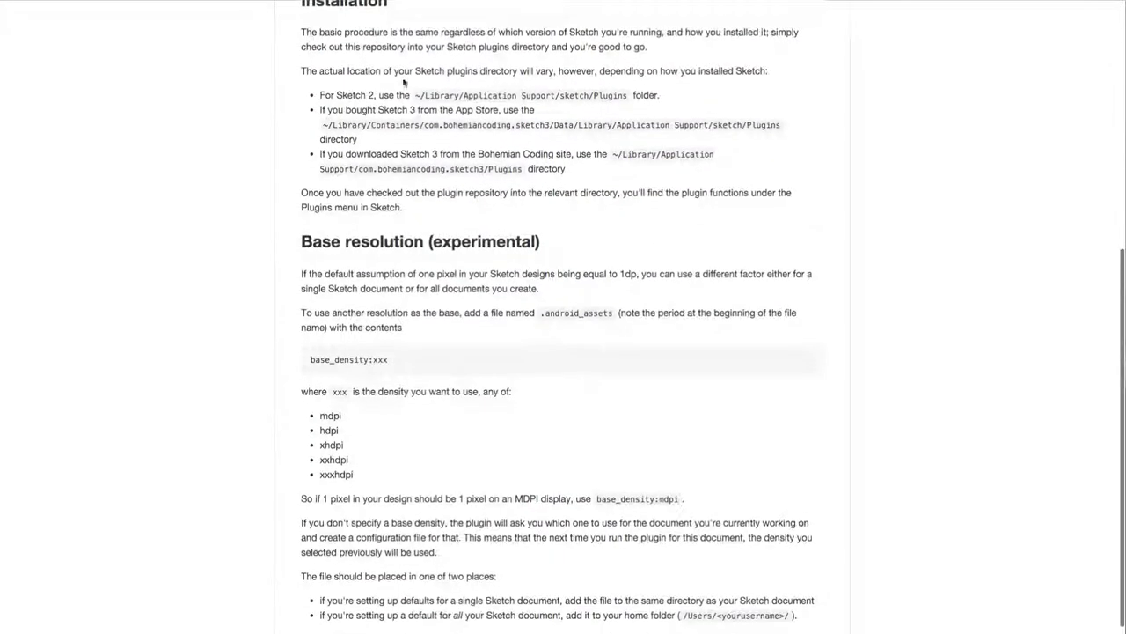
scroll(327, 123, down, 1)
scroll(412, 100, up, 1)
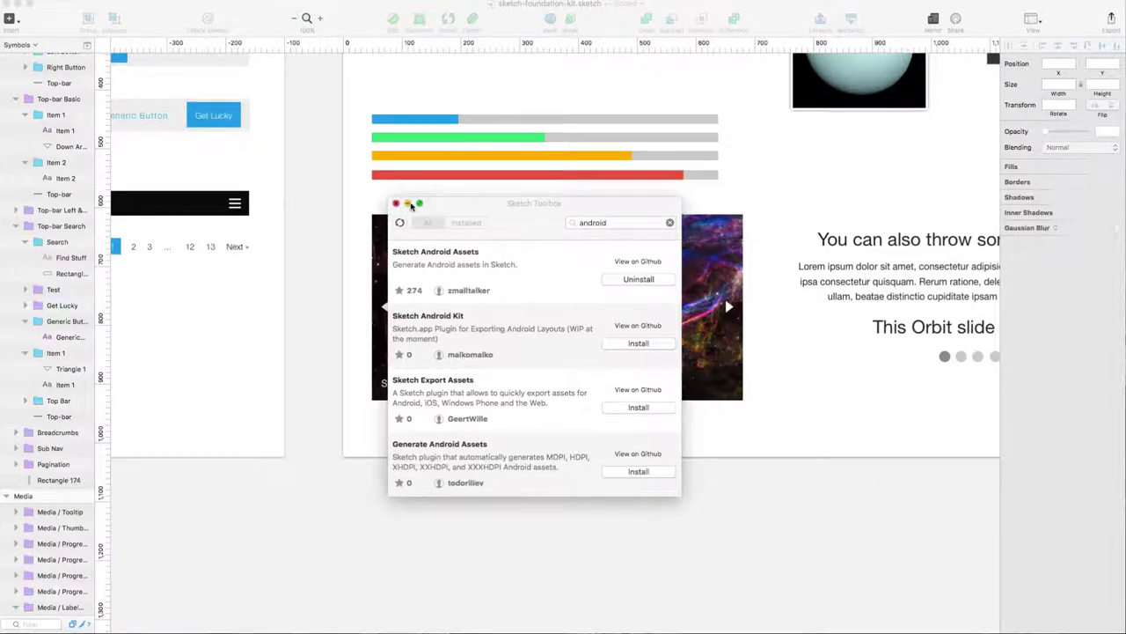
Close Sketch Toolbox, scroll to the Media section, and select the orange Warning Label
click(396, 203)
scroll(342, 204, up, 5)
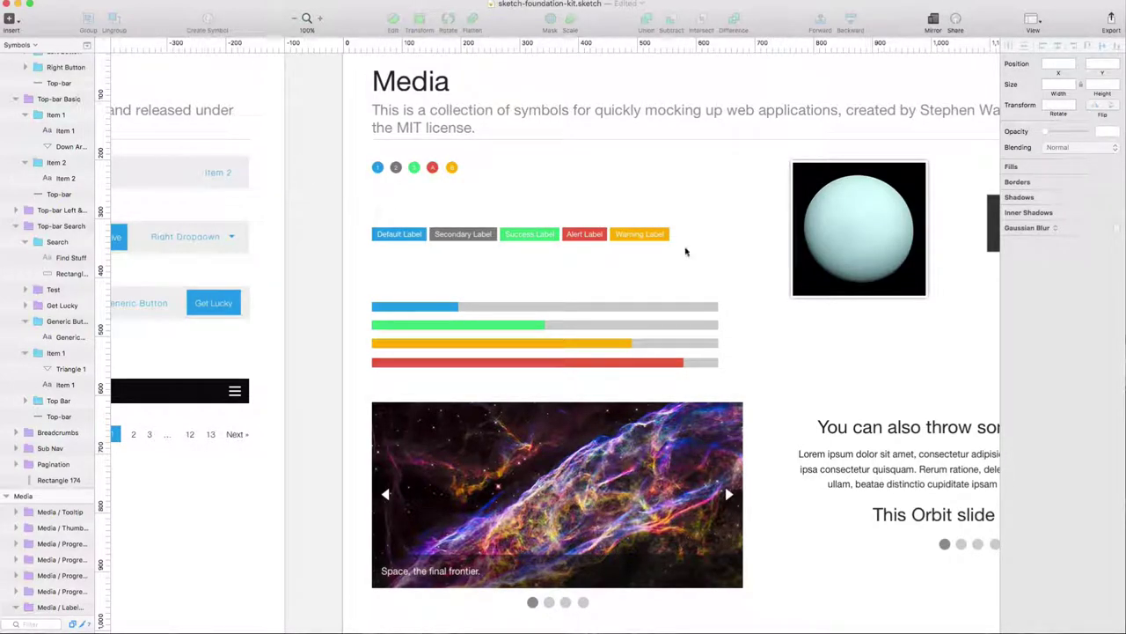
scroll(683, 249, right, 5)
scroll(683, 249, down, 3)
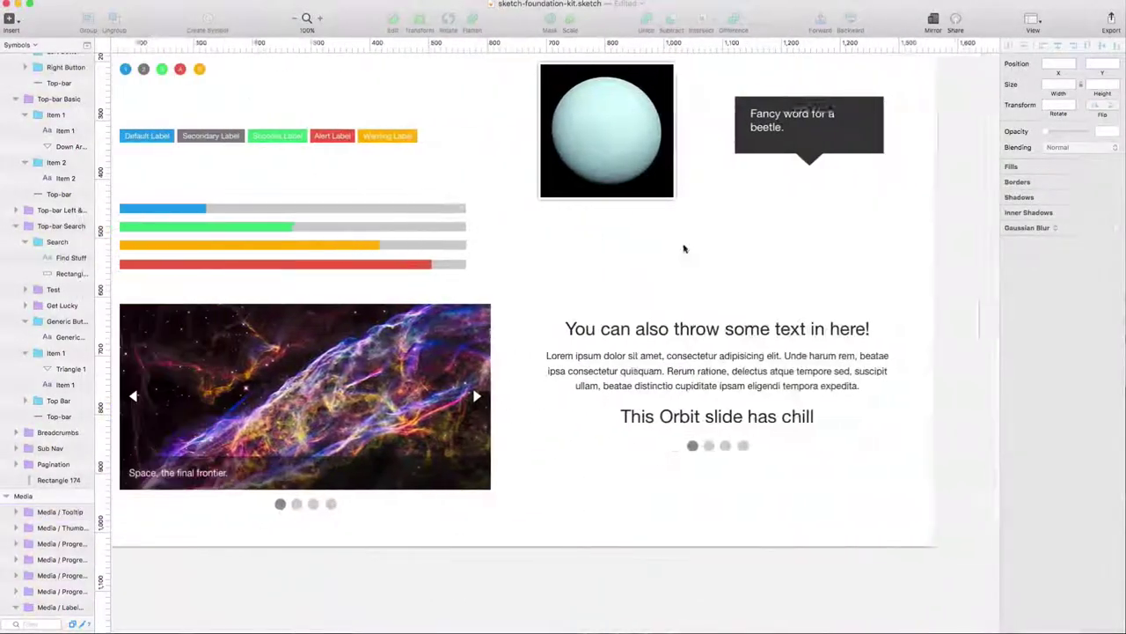
scroll(683, 249, left, 2)
click(410, 136)
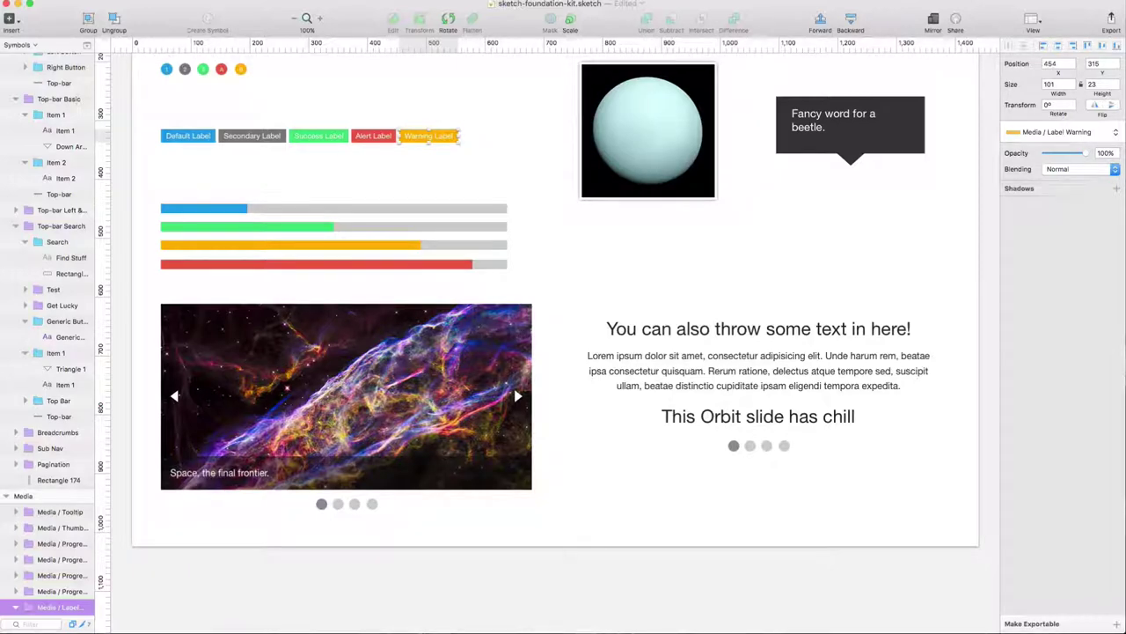
Run the Android asset export on the label with Desktop as the destination
key(super+shift+e)
drag(373, 143, 264, 262)
click(308, 265)
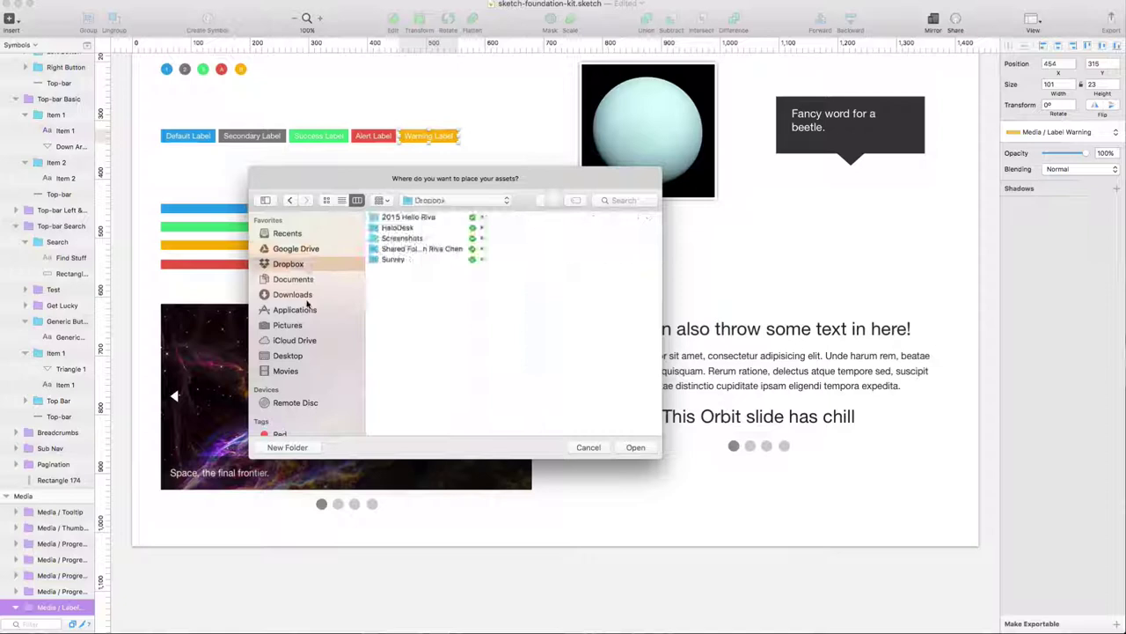
click(304, 357)
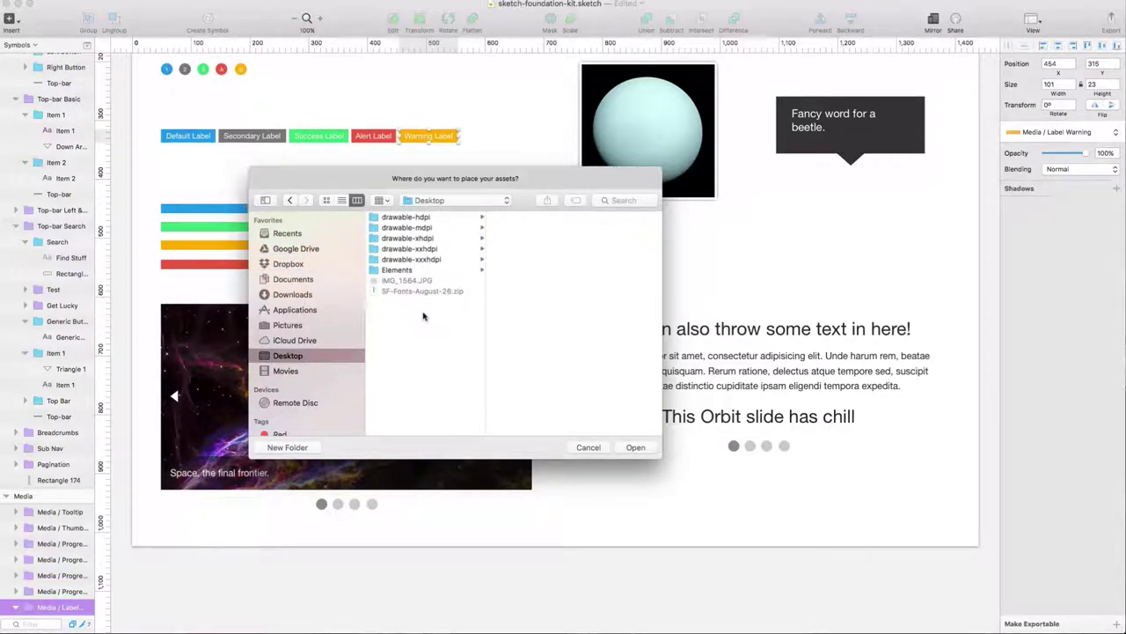
Create a new Desktop folder named 'android-warning label'
click(288, 447)
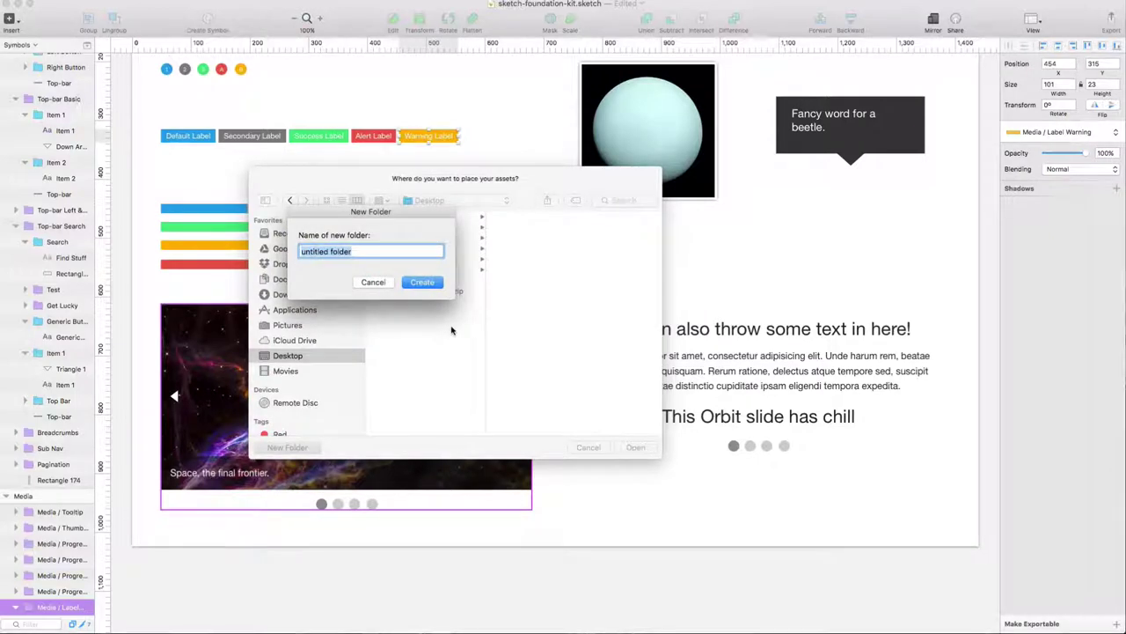
text(andorid)
key(BackSpace)
key(BackSpace)
key(BackSpace)
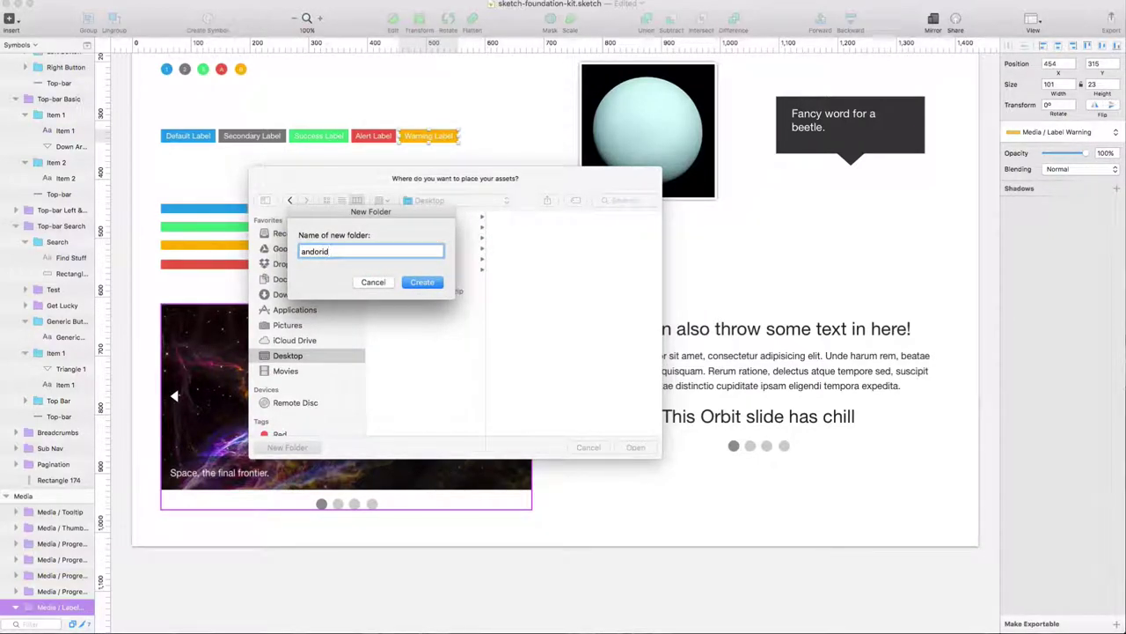
text(roid-wanring)
key(BackSpace)
key(BackSpace)
key(BackSpace)
key(BackSpace)
key(BackSpace)
text(rning label)
key(Return)
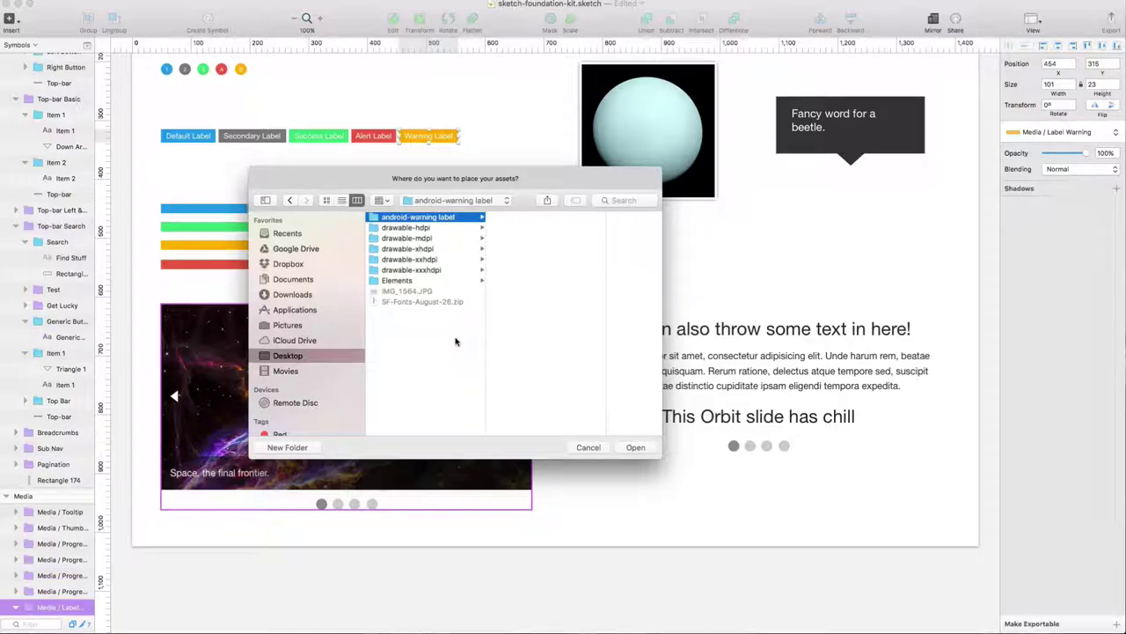
Export into the new folder and inspect the drawable-hdpi through drawable-xxhdpi folders
click(636, 447)
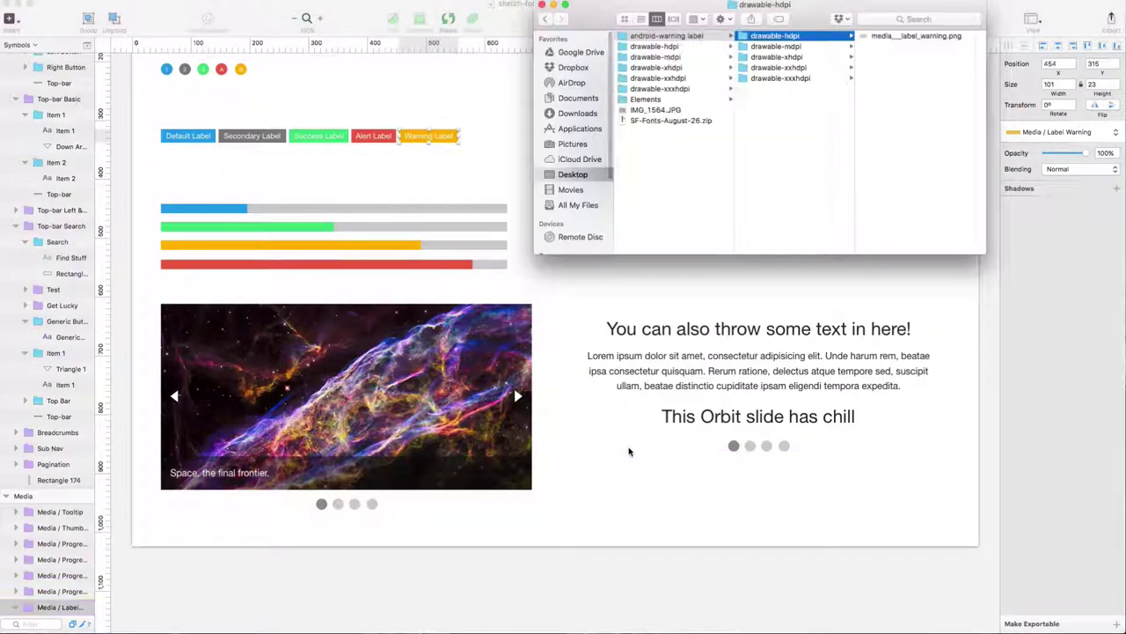
click(500, 178)
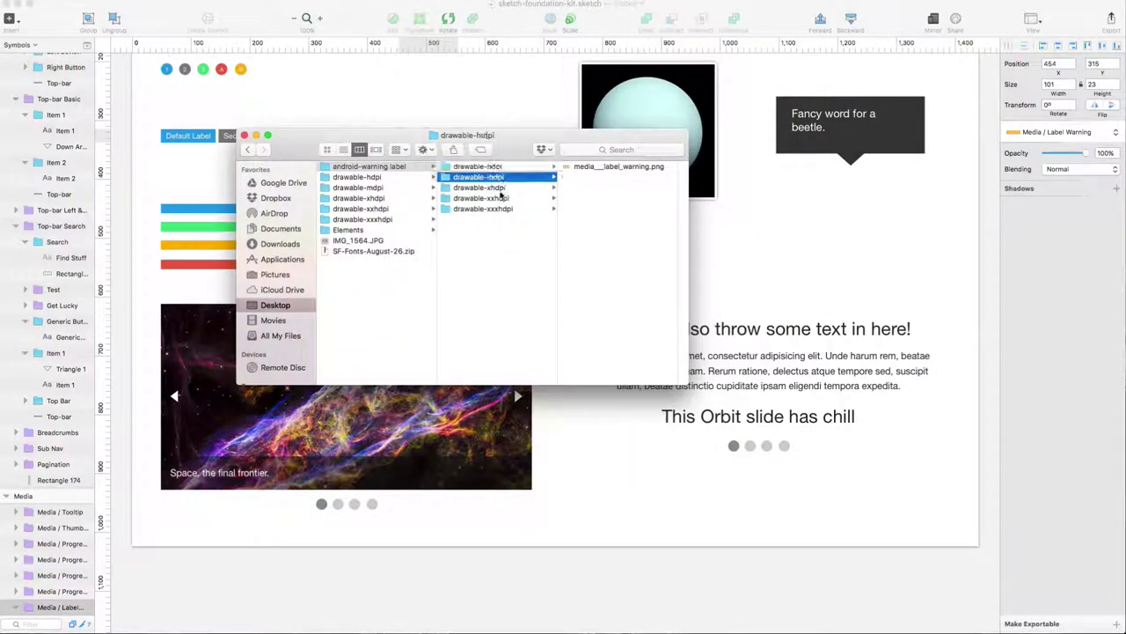
click(502, 188)
click(502, 199)
click(503, 210)
click(505, 167)
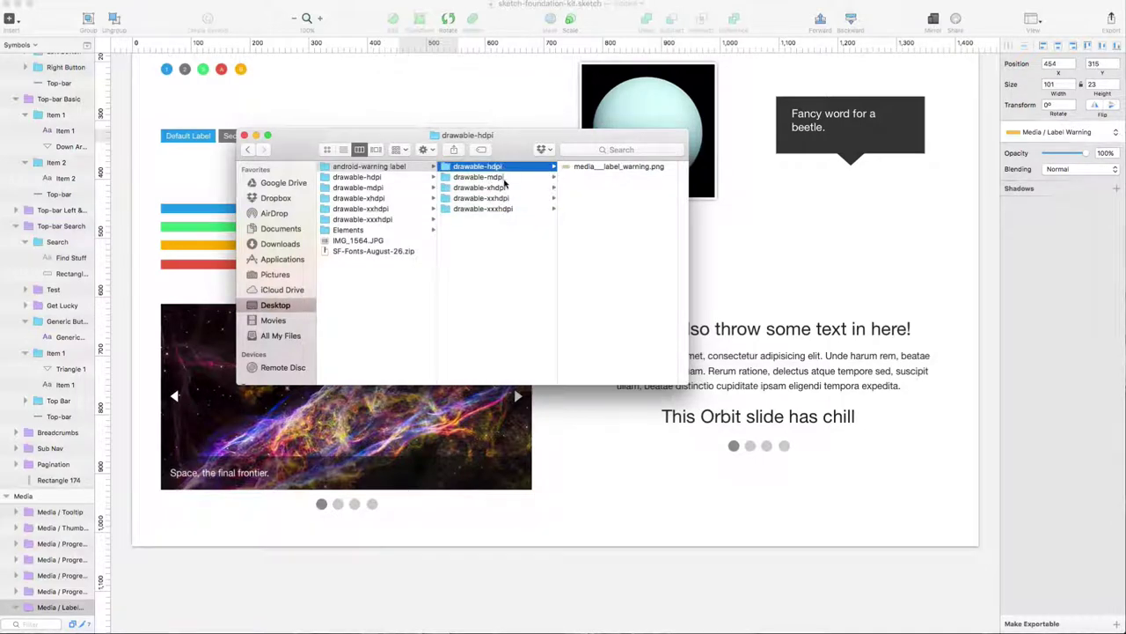
click(506, 178)
click(512, 189)
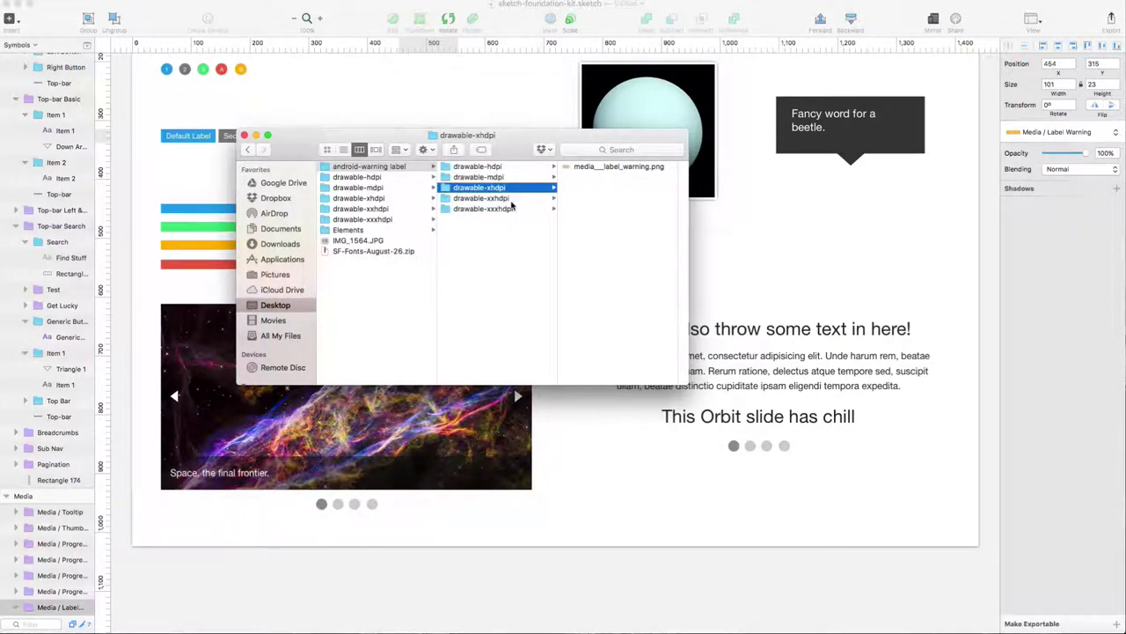
click(510, 201)
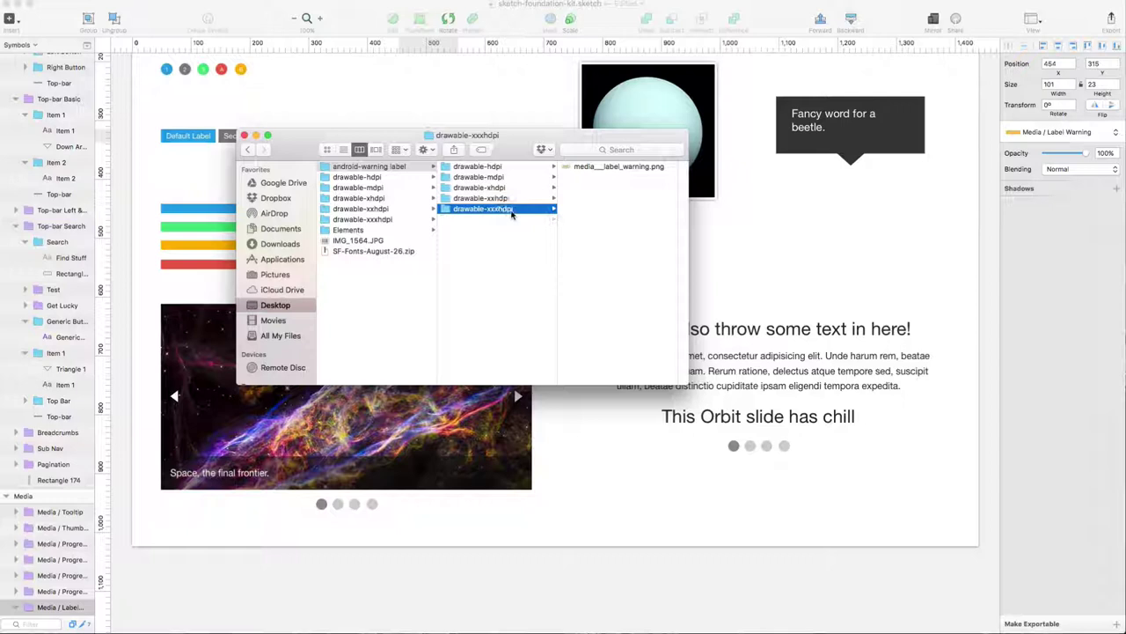
Quick Look media__label_warning.png in each density folder, then close Finder
click(611, 167)
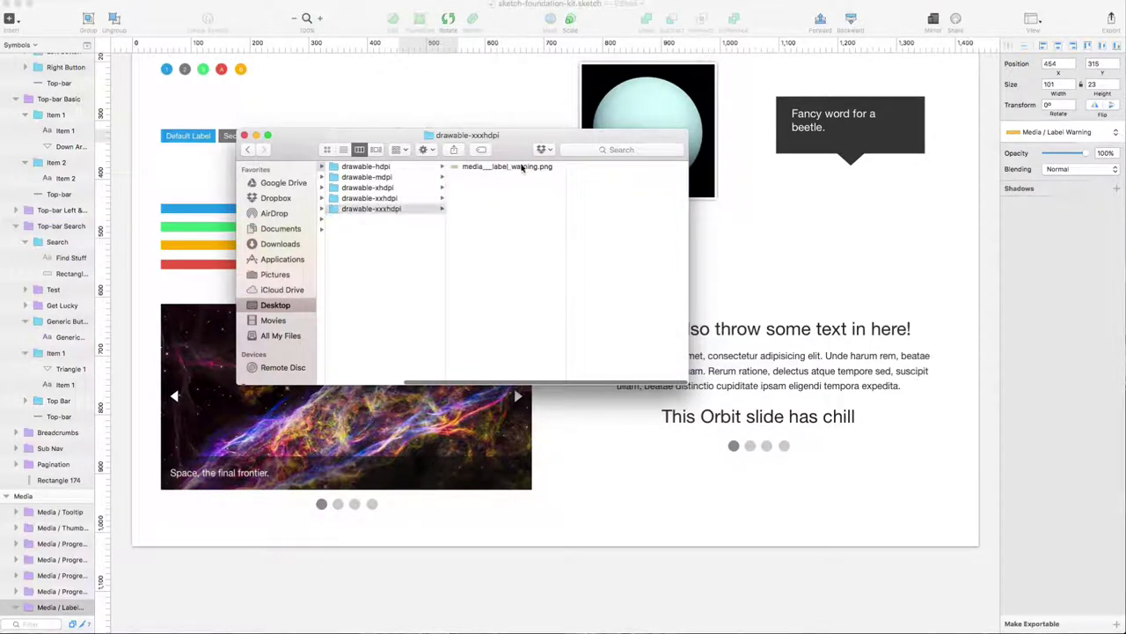
key(space)
key(Left)
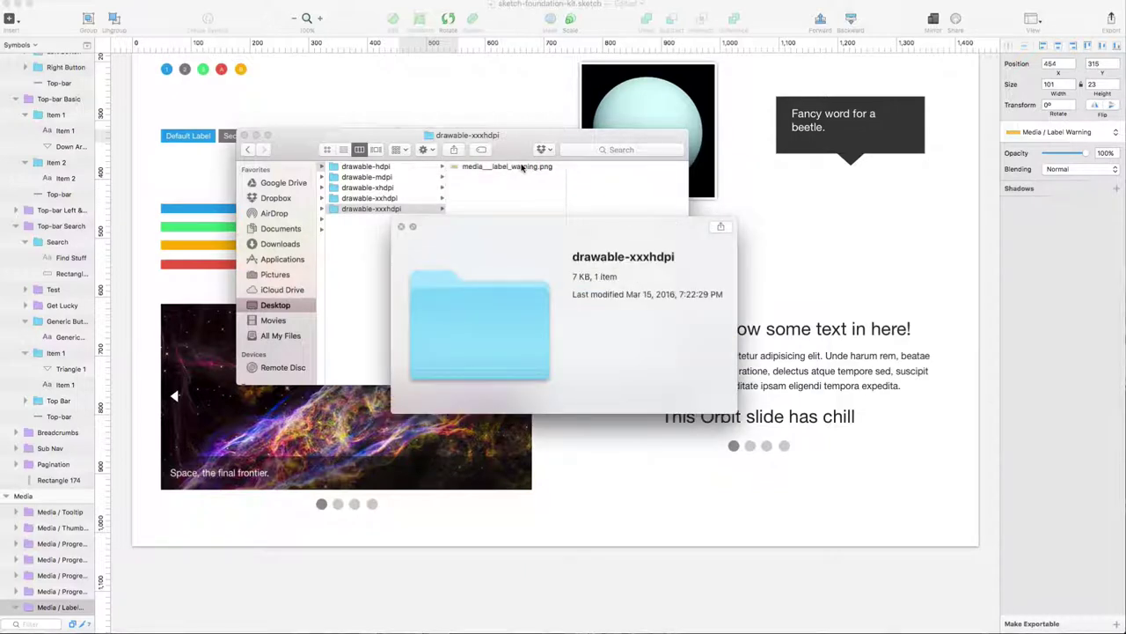
key(Up)
key(Right)
key(Left)
key(Up)
key(Right)
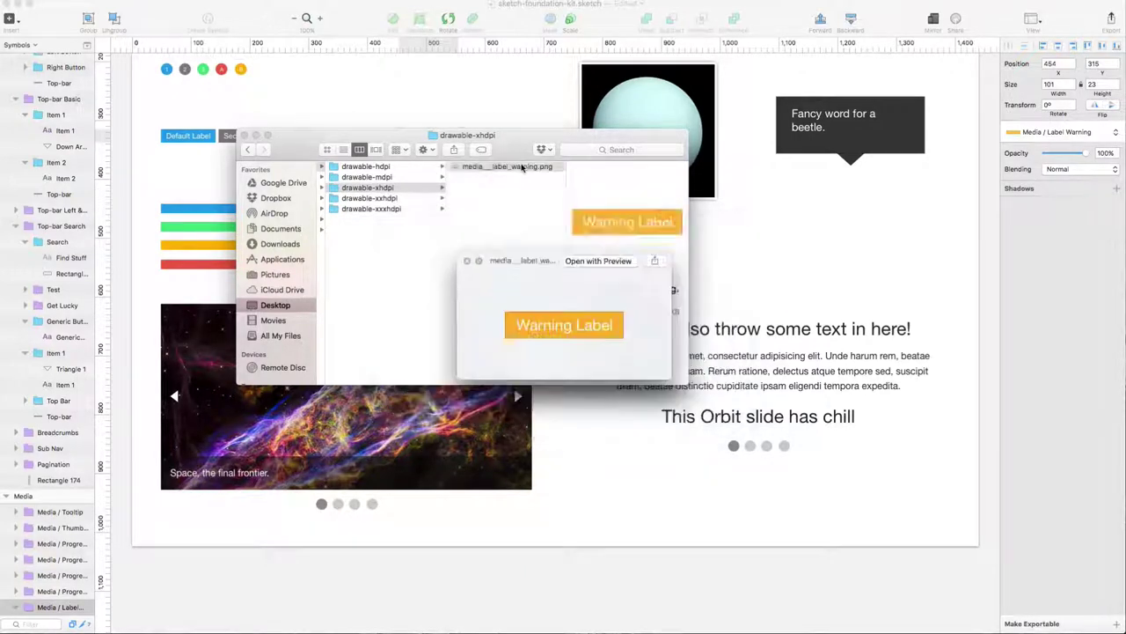
key(Left)
key(Up)
key(Right)
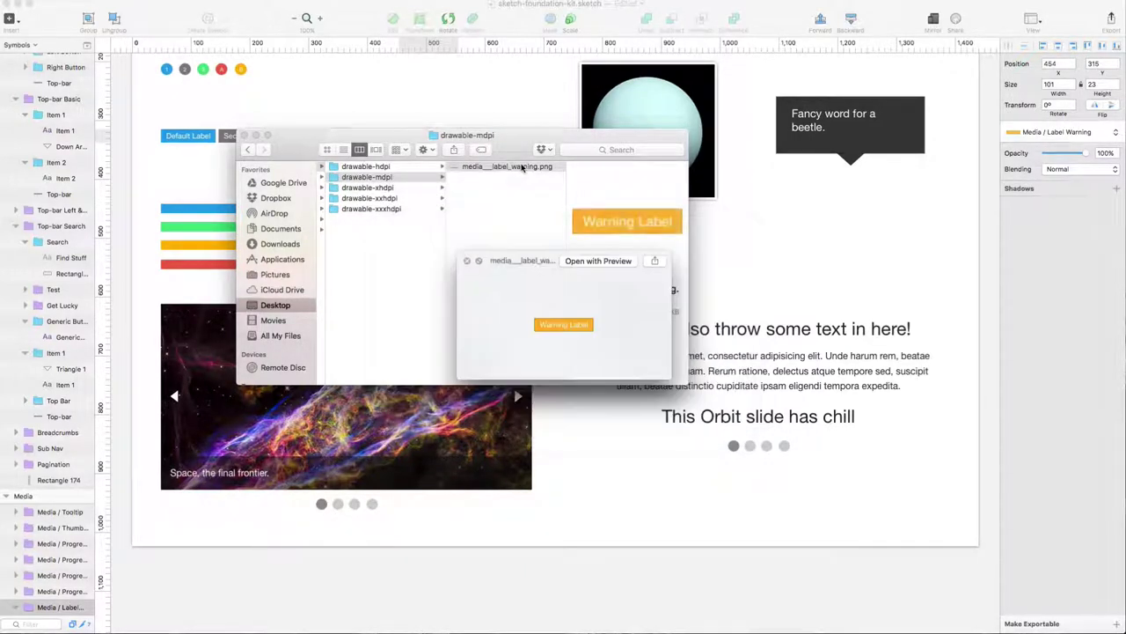
key(Left)
key(Up)
key(Right)
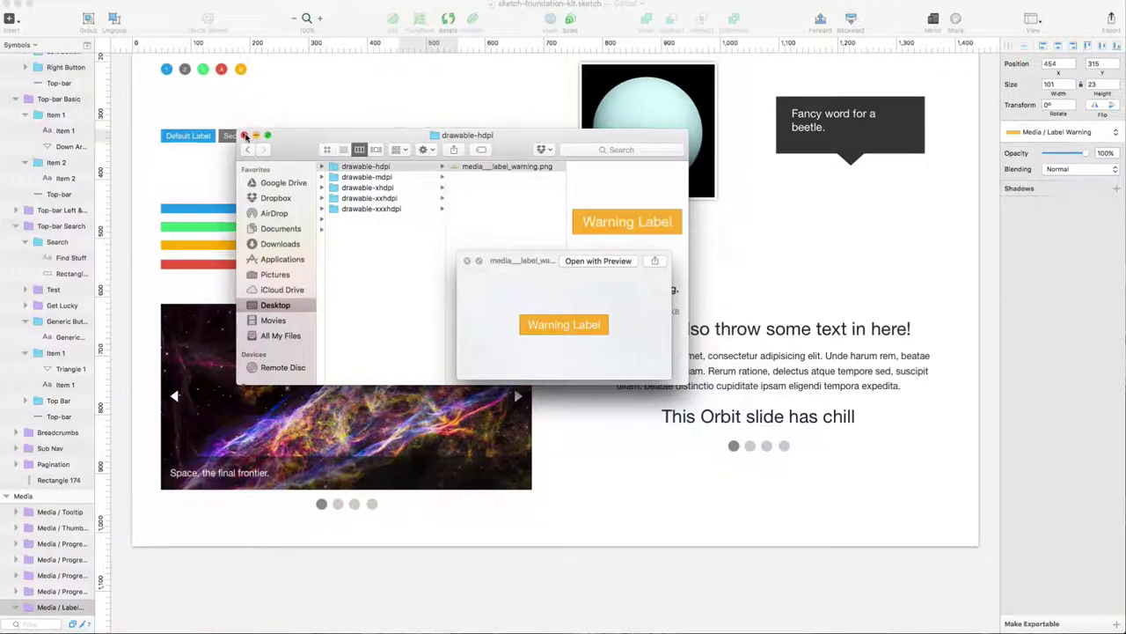
click(244, 136)
click(396, 226)
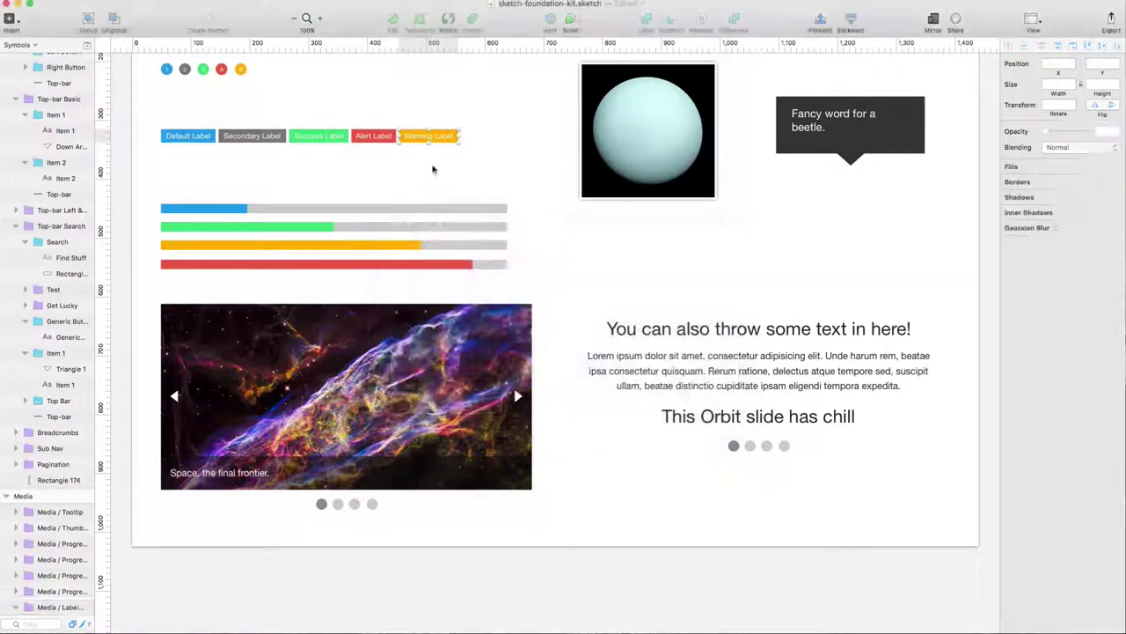
click(1036, 623)
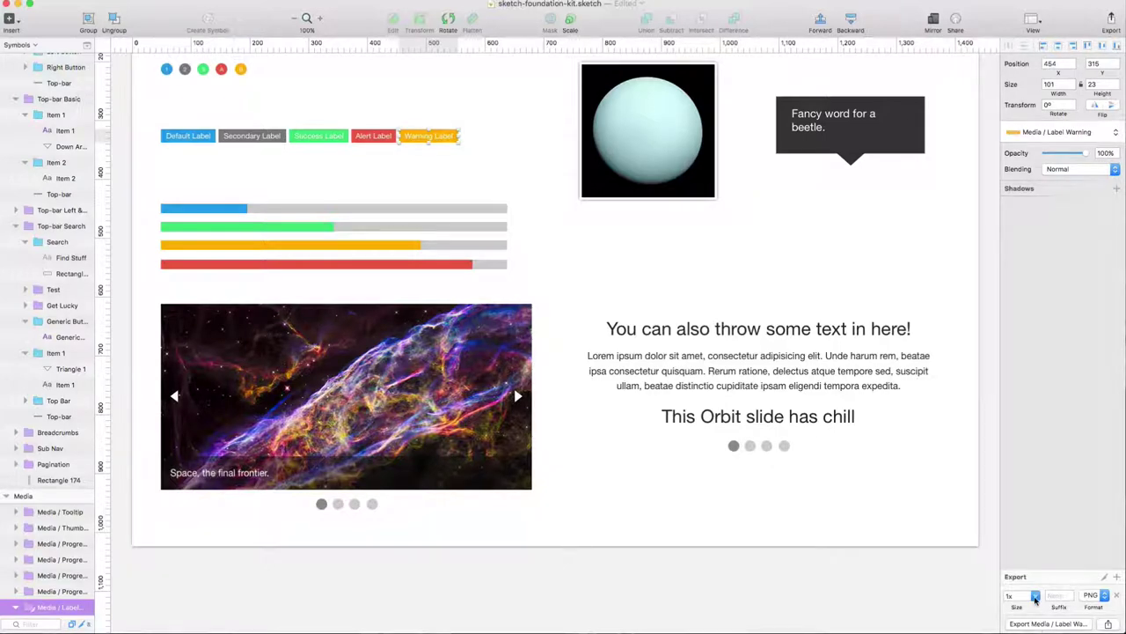
click(1117, 577)
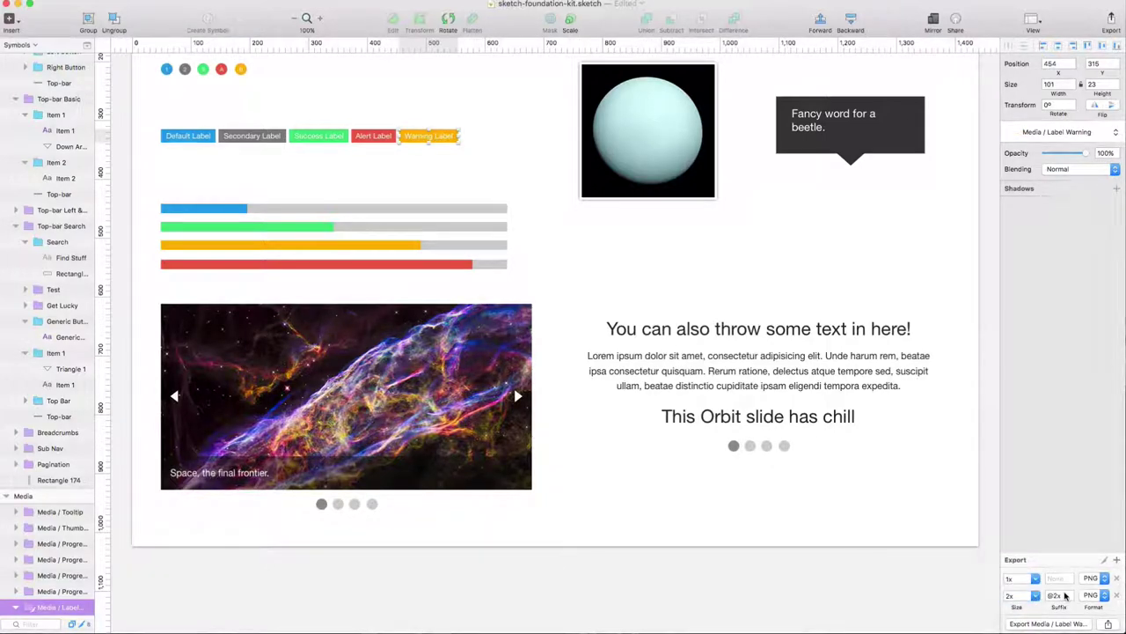
click(1117, 559)
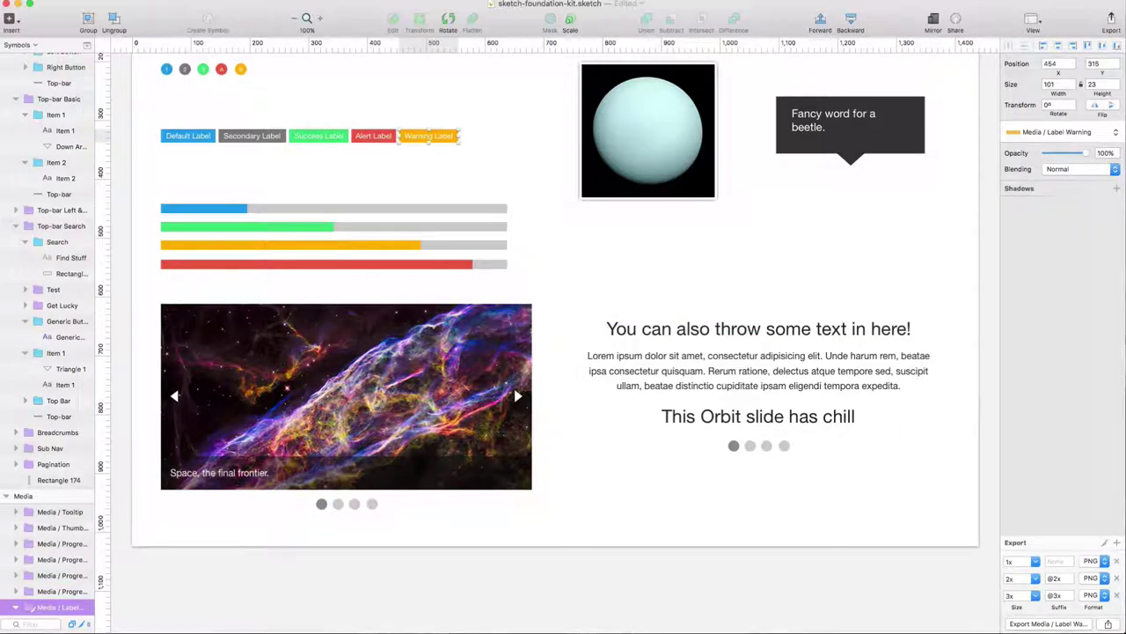
key(super+Tab)
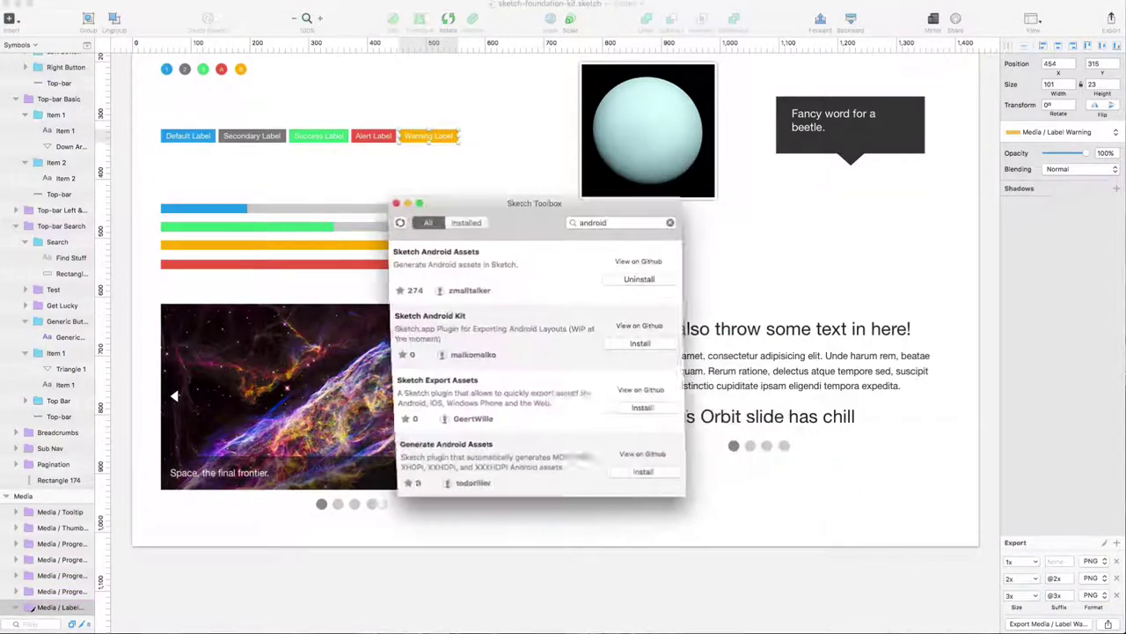
Scan the android plugin results, then clear the search to restore the catalogue from Archetype onward
scroll(538, 430, down, 5)
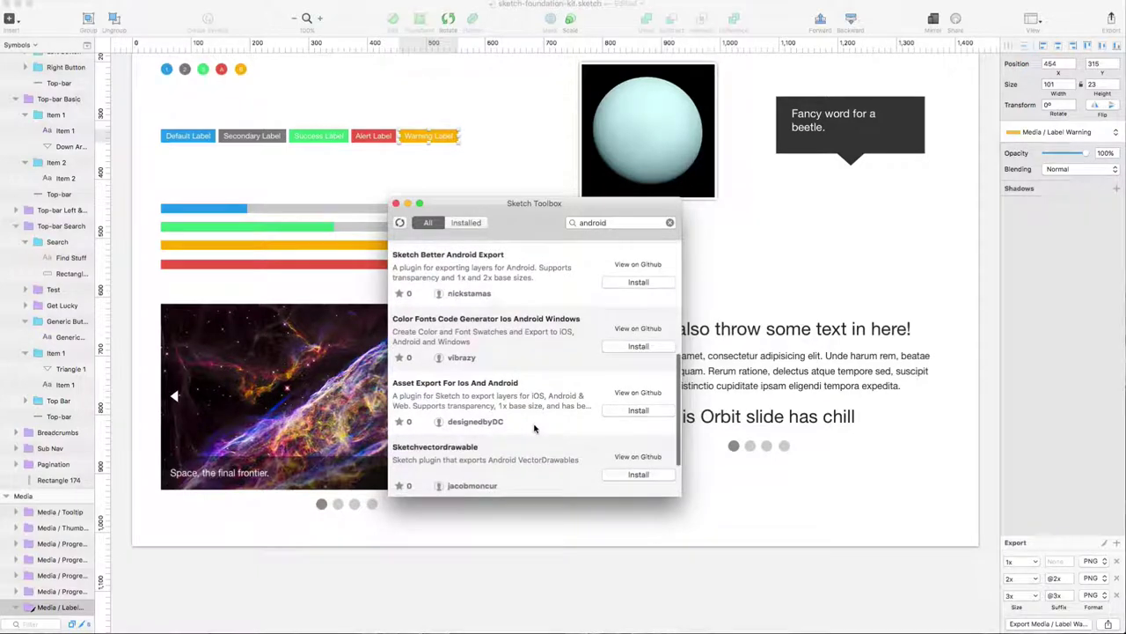
scroll(535, 429, down, 2)
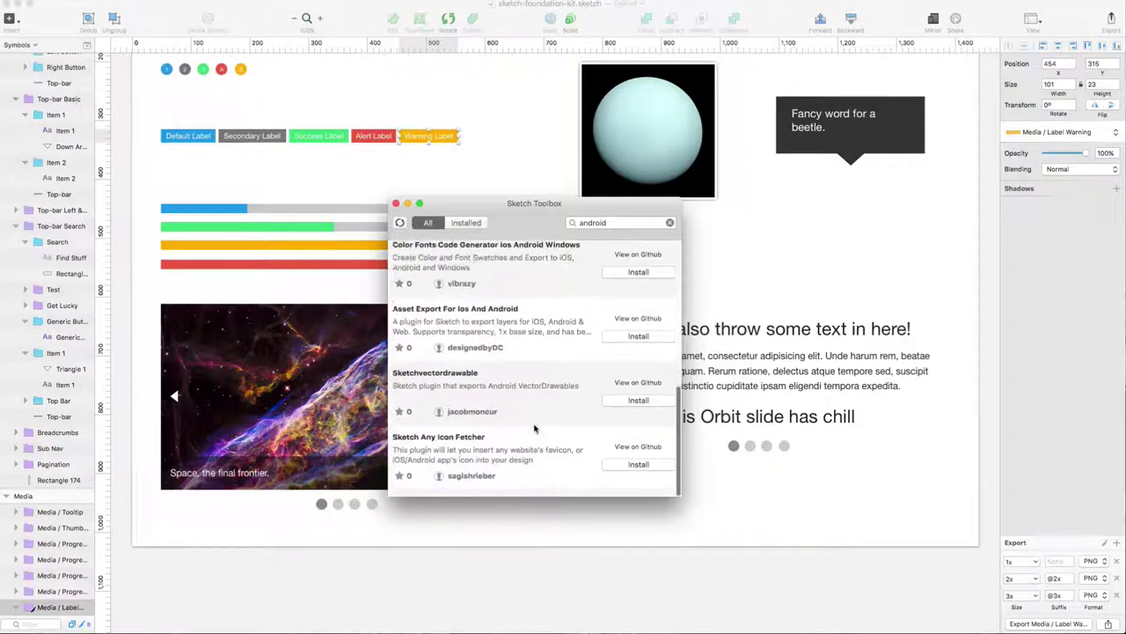
click(670, 223)
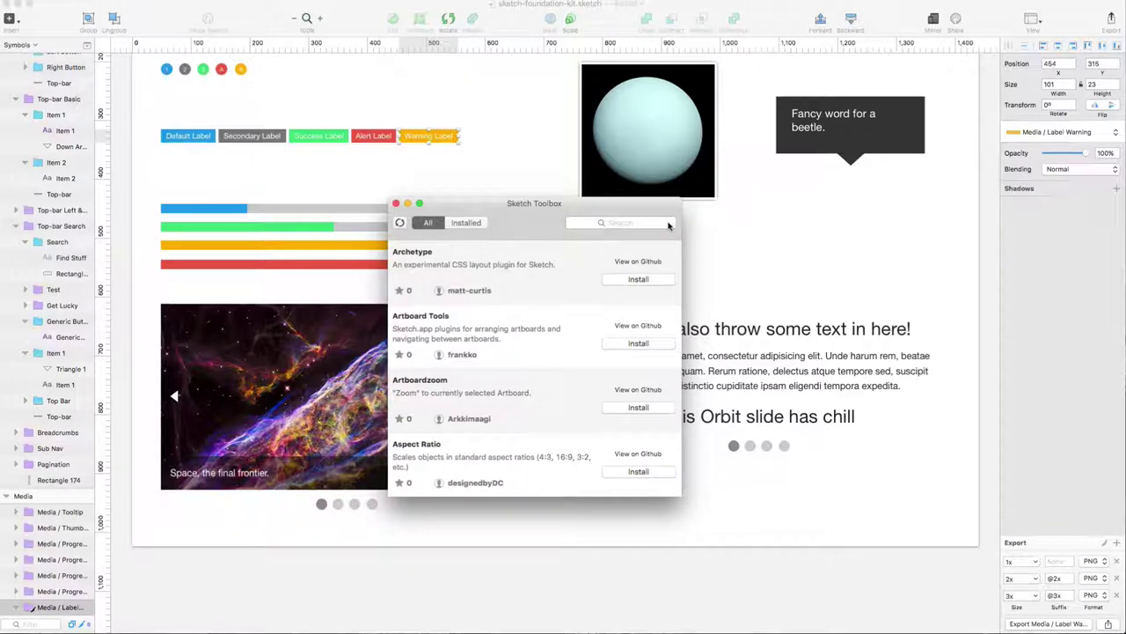